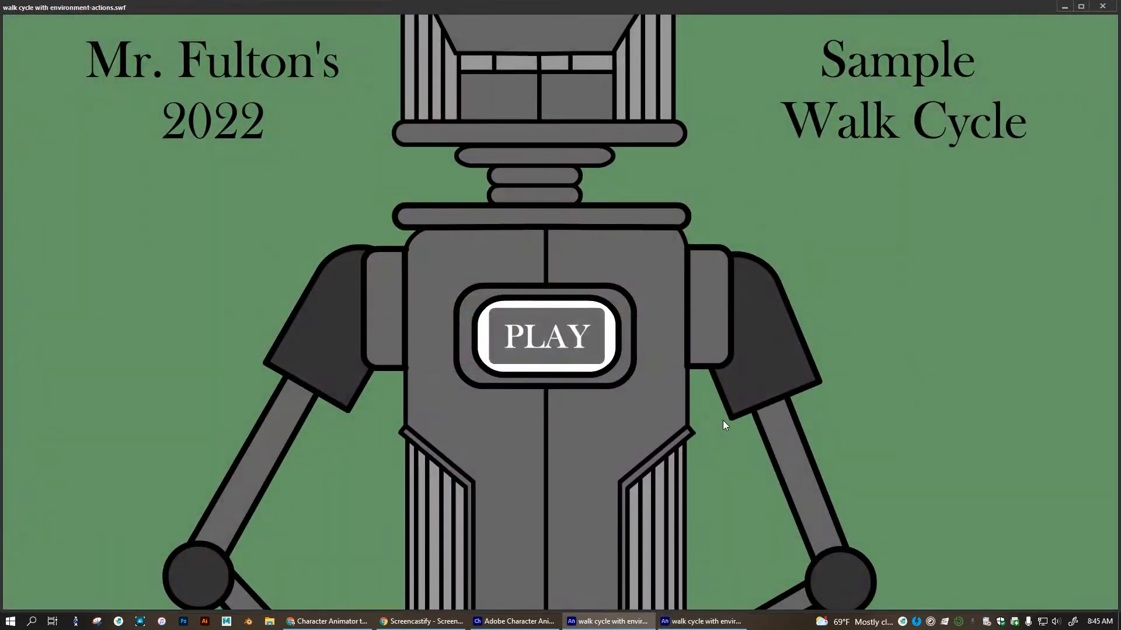
Close the walk cycle test preview and turn off Enable Simple Buttons.
left_click(1103, 6)
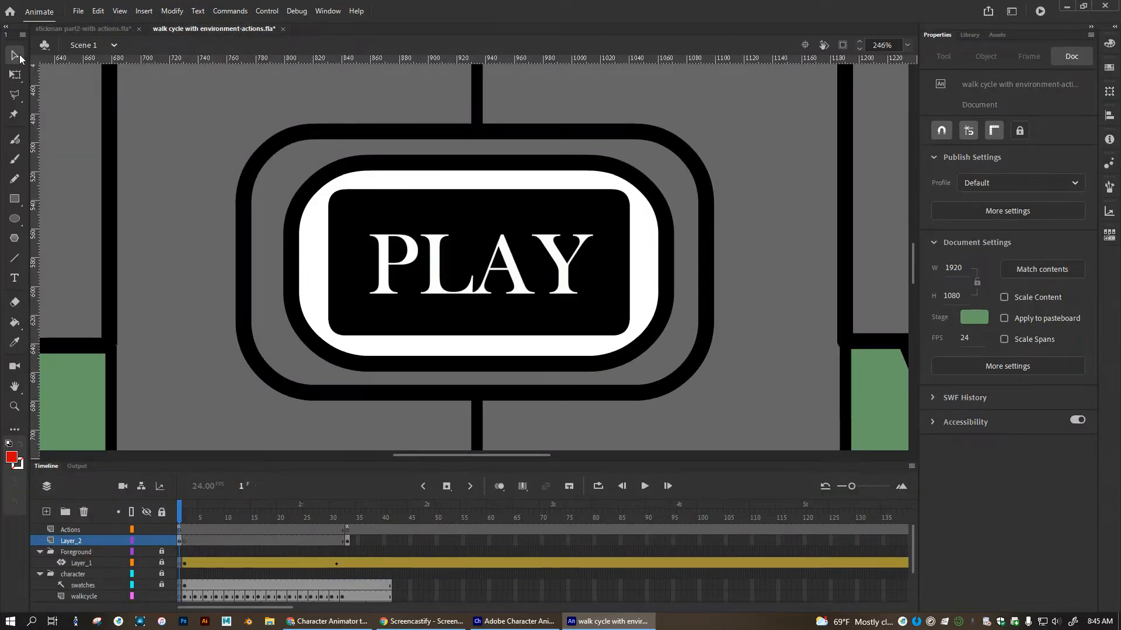
left_click(266, 11)
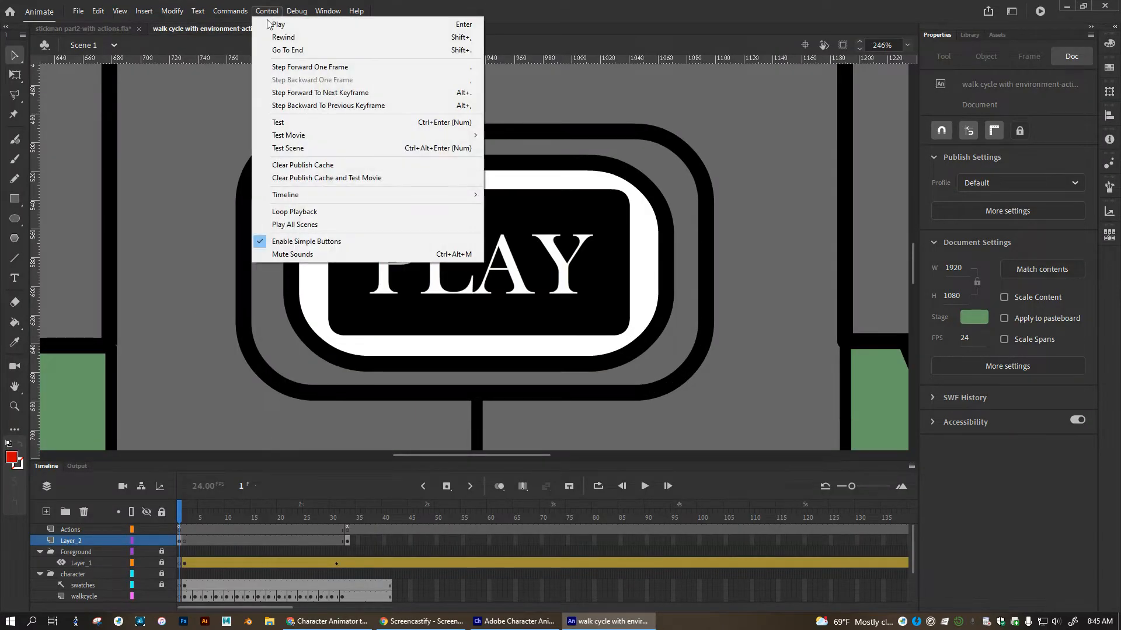
left_click(302, 241)
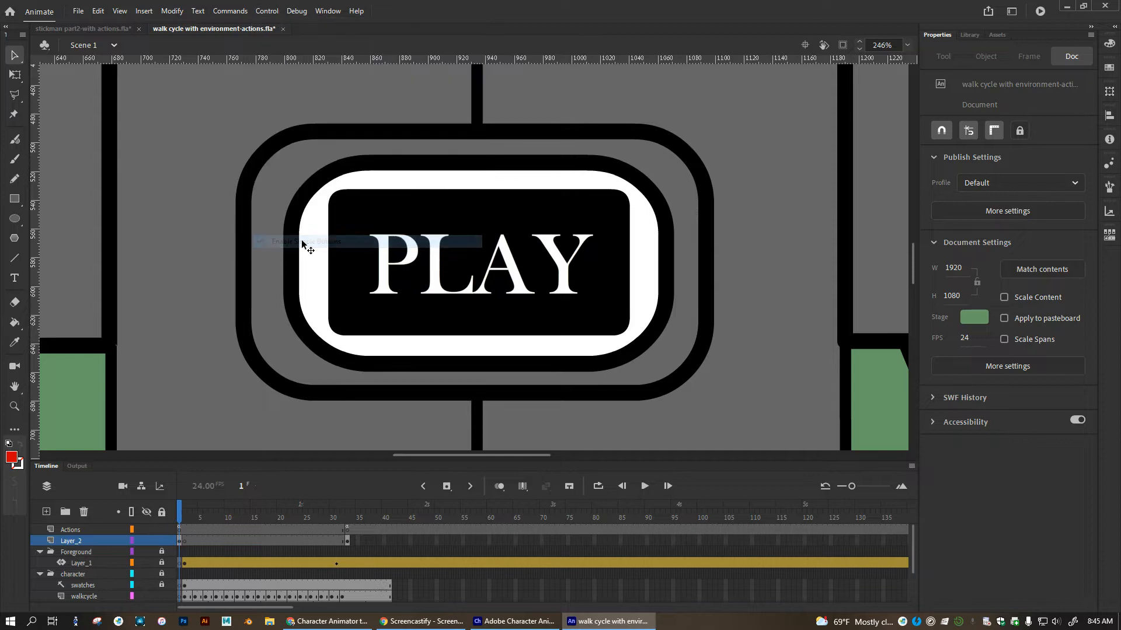
Examine the walk cycle's Play_btn symbol: its Up-state text layer, its background movie clip and that clip's timeline.
left_click(339, 232)
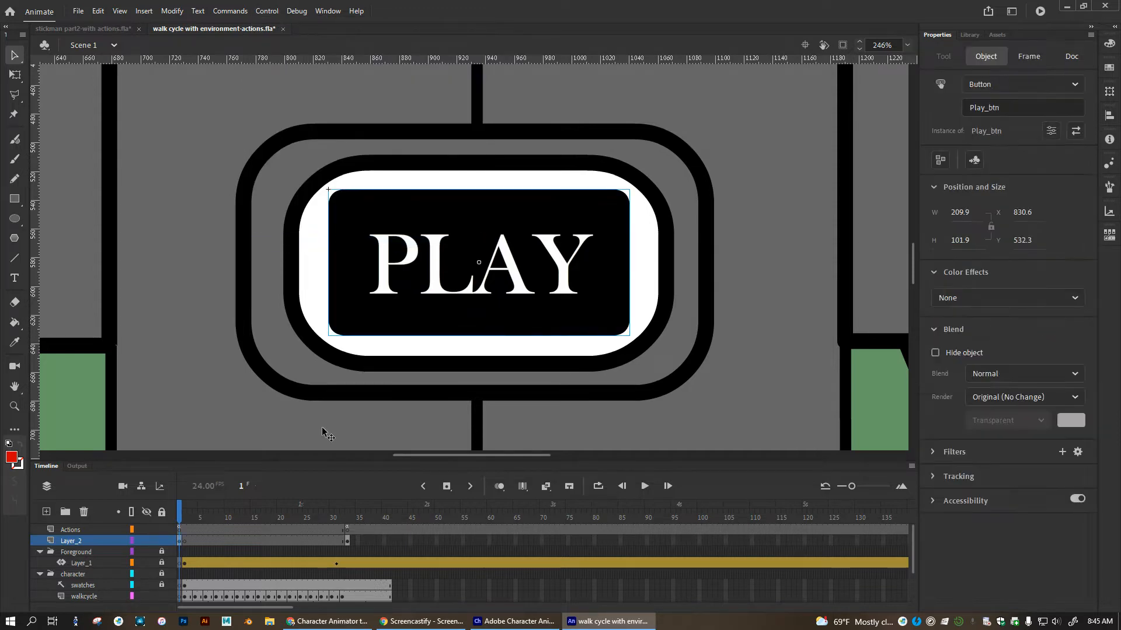
double_click(344, 219)
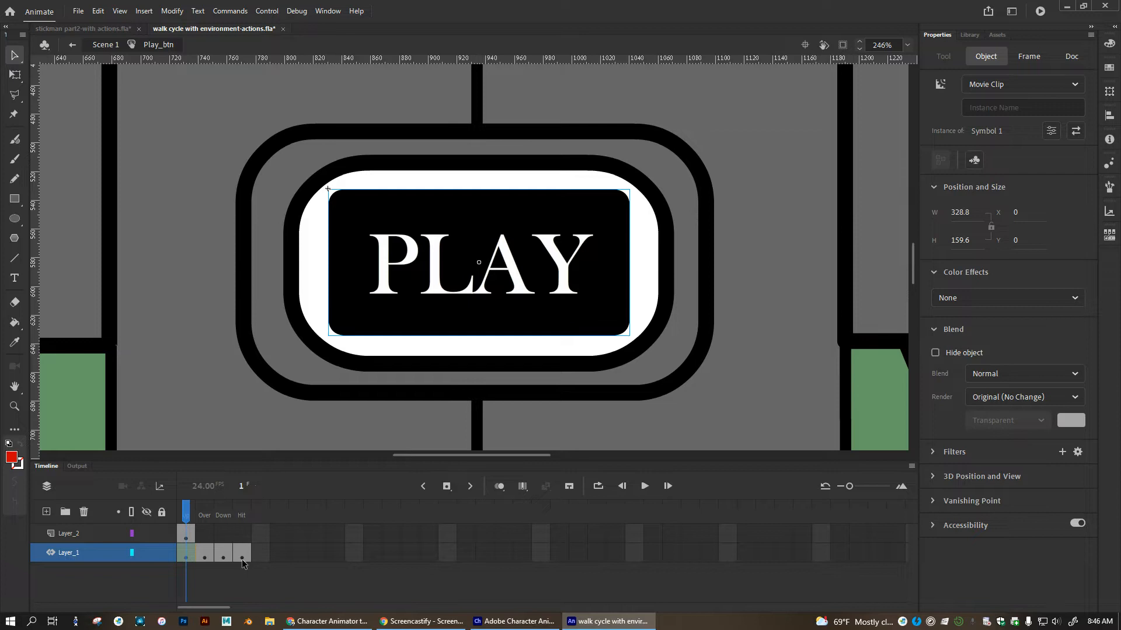
left_click(187, 535)
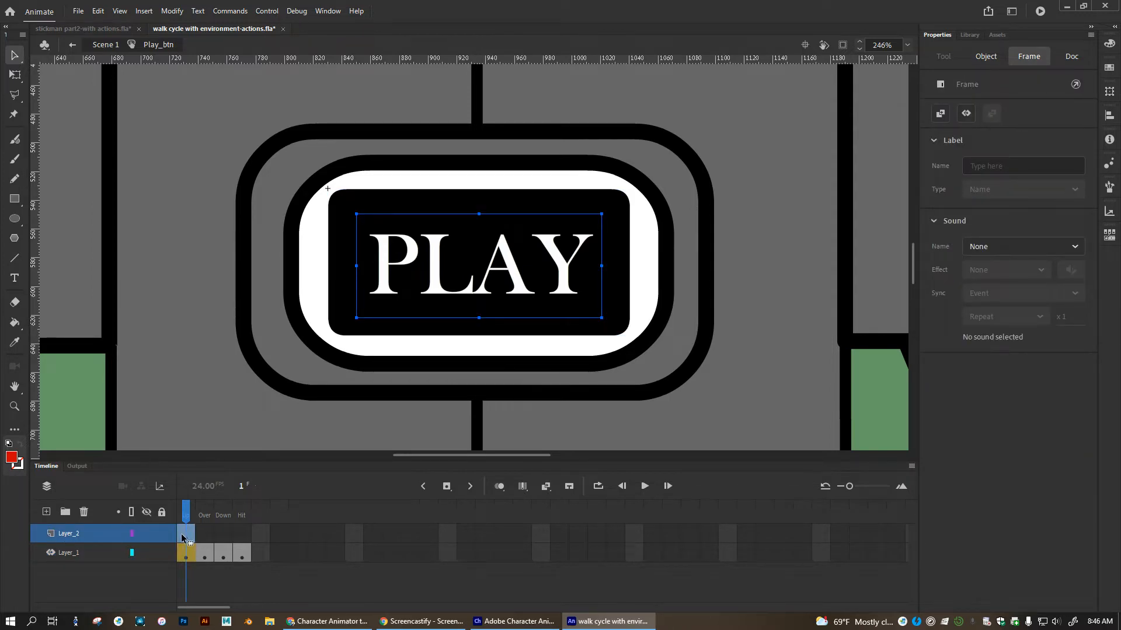
left_click(339, 224)
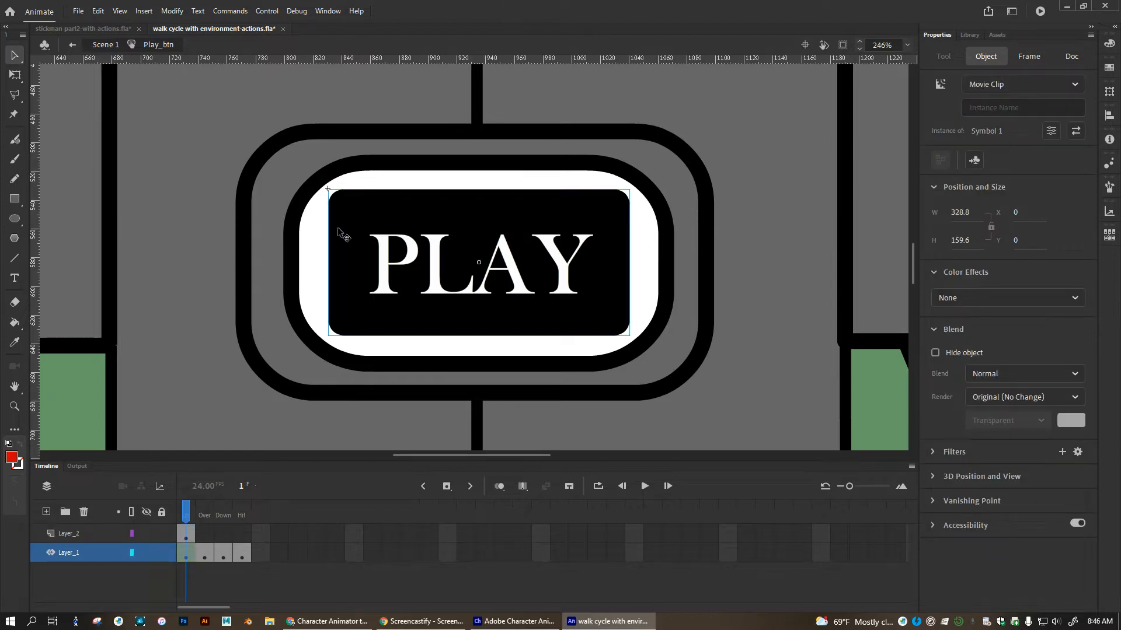
double_click(340, 199)
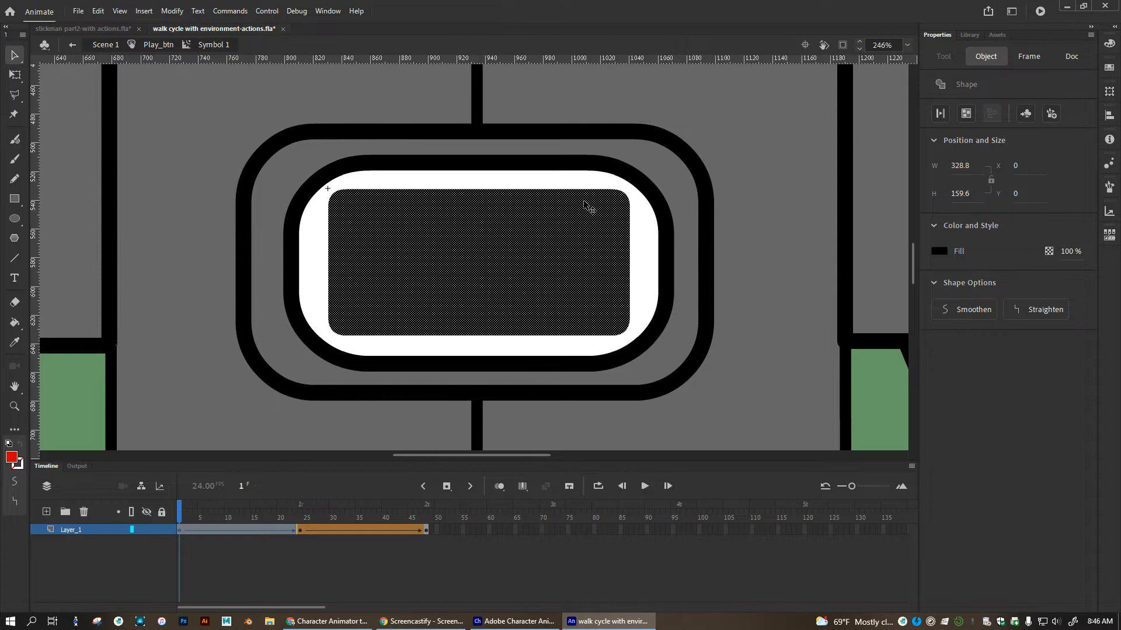
mouse_move(181, 517)
left_mouse_down()
mouse_move(427, 516)
mouse_move(179, 516)
left_mouse_up()
left_click(250, 536)
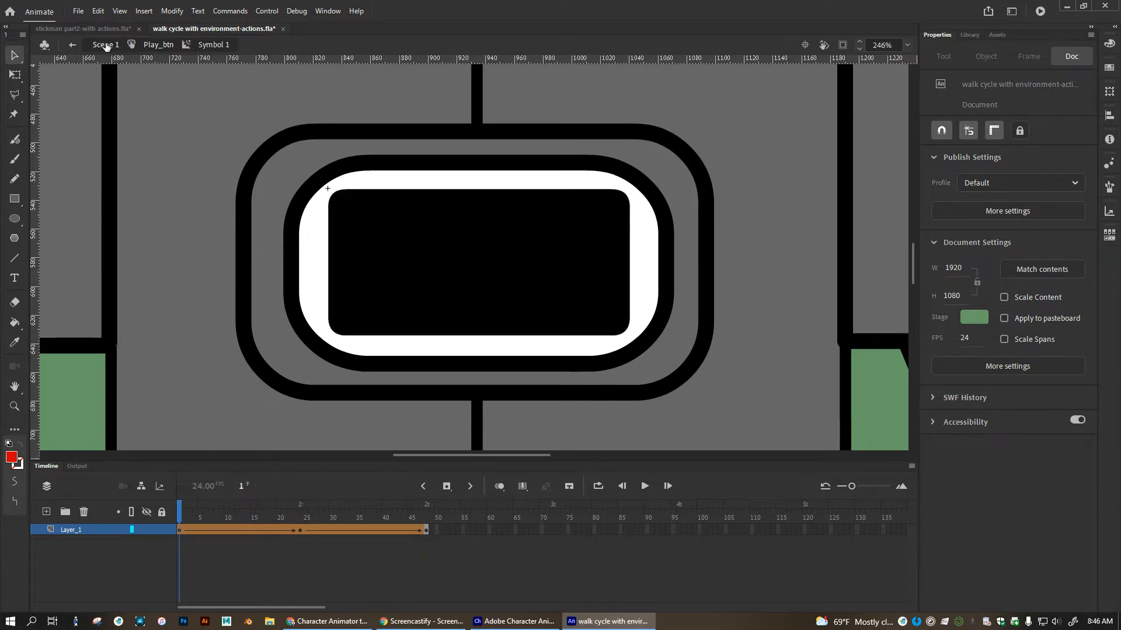
Return to Scene 1, switch to the stickman part2-with actions.fla document and open its play button symbol for editing.
left_click(105, 45)
left_click(106, 29)
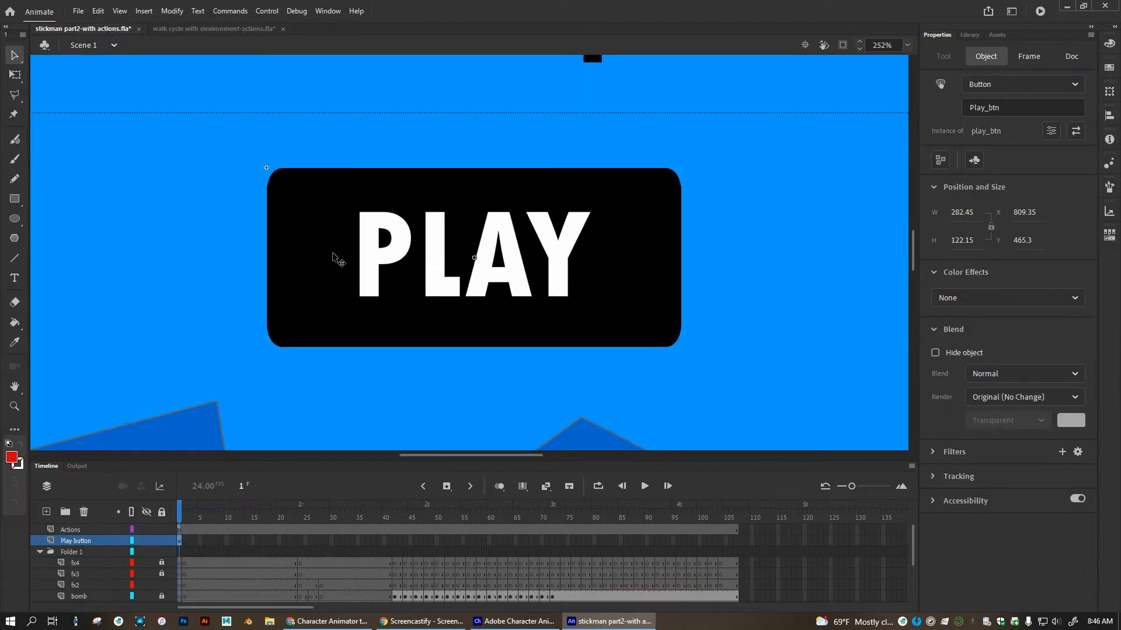
double_click(269, 237)
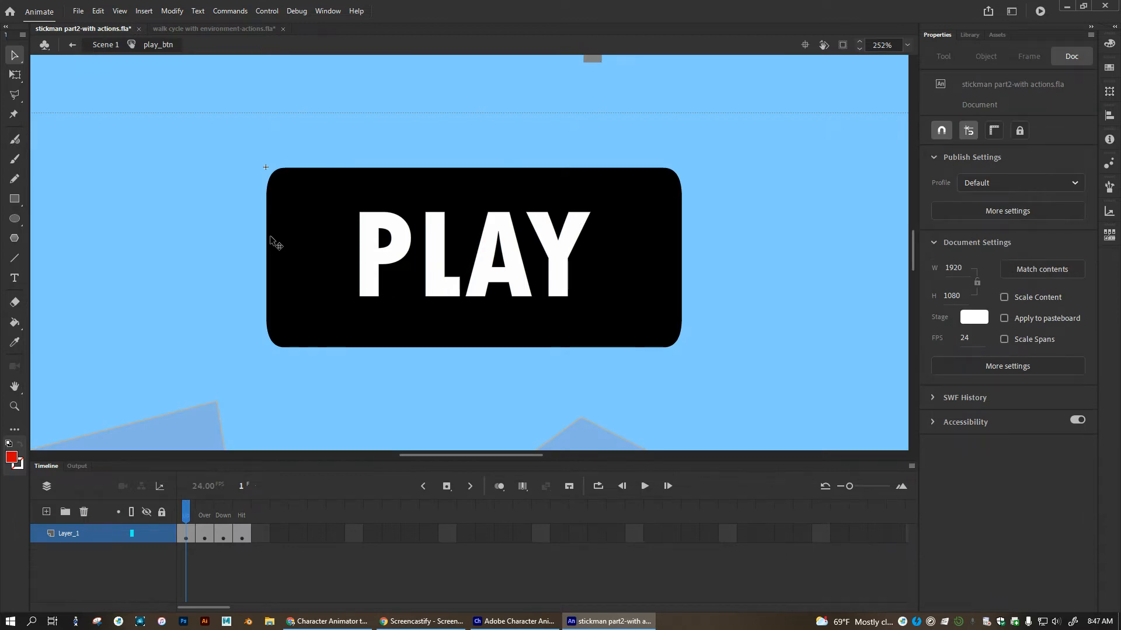
Add a new layer above Layer_1 in the button symbol and remove its Over, Down and Hit frames.
left_click(46, 512)
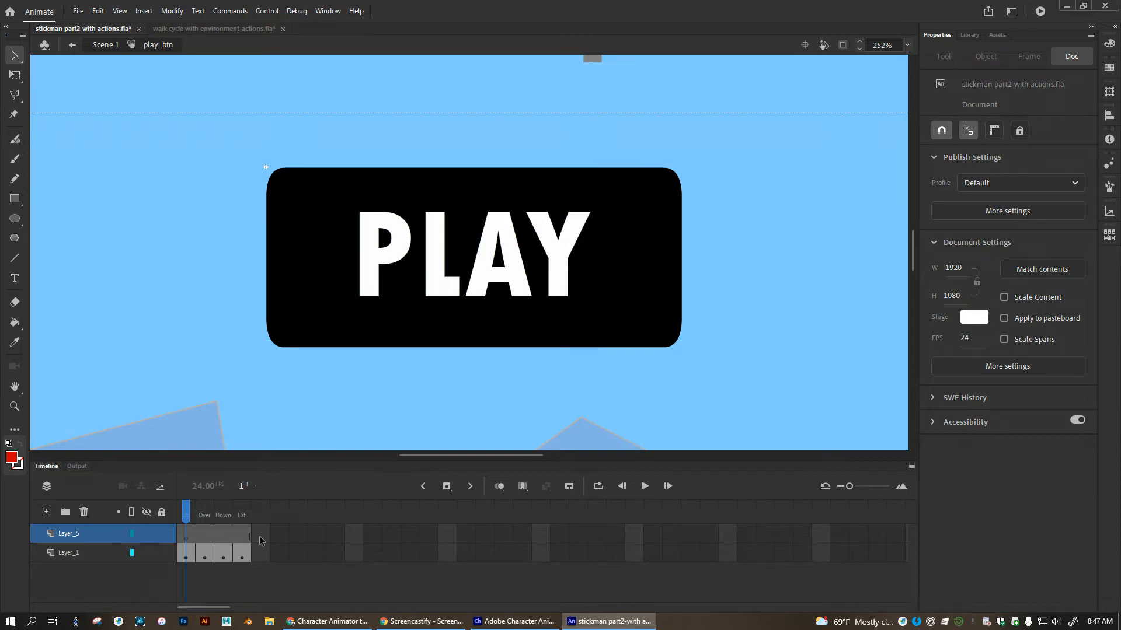
left_click_drag(208, 541, 242, 536)
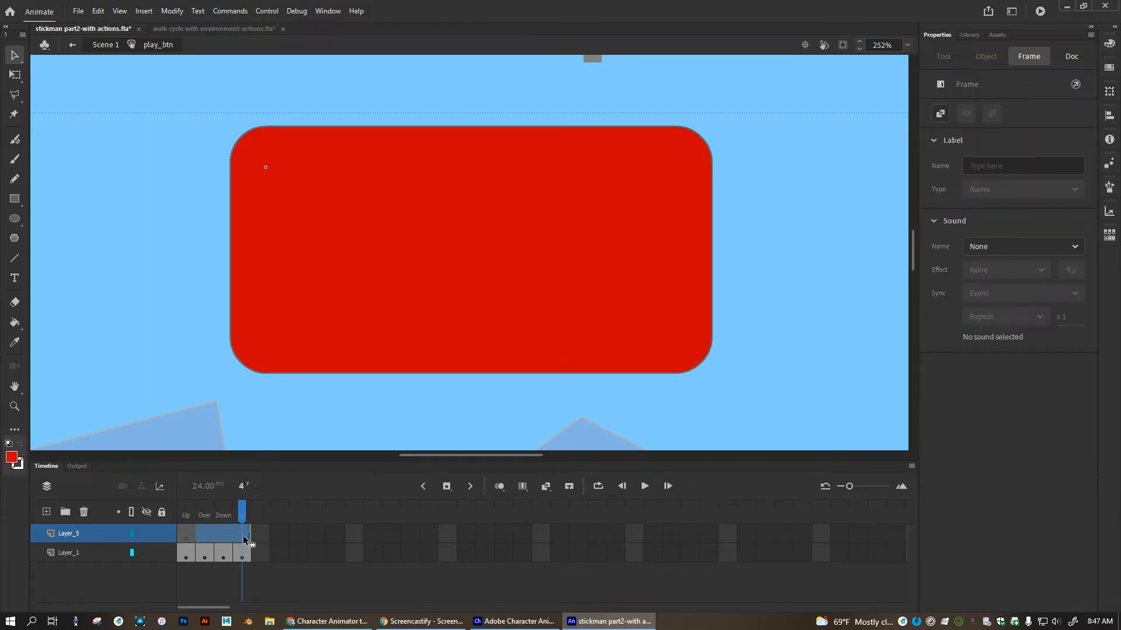
right_click(244, 539)
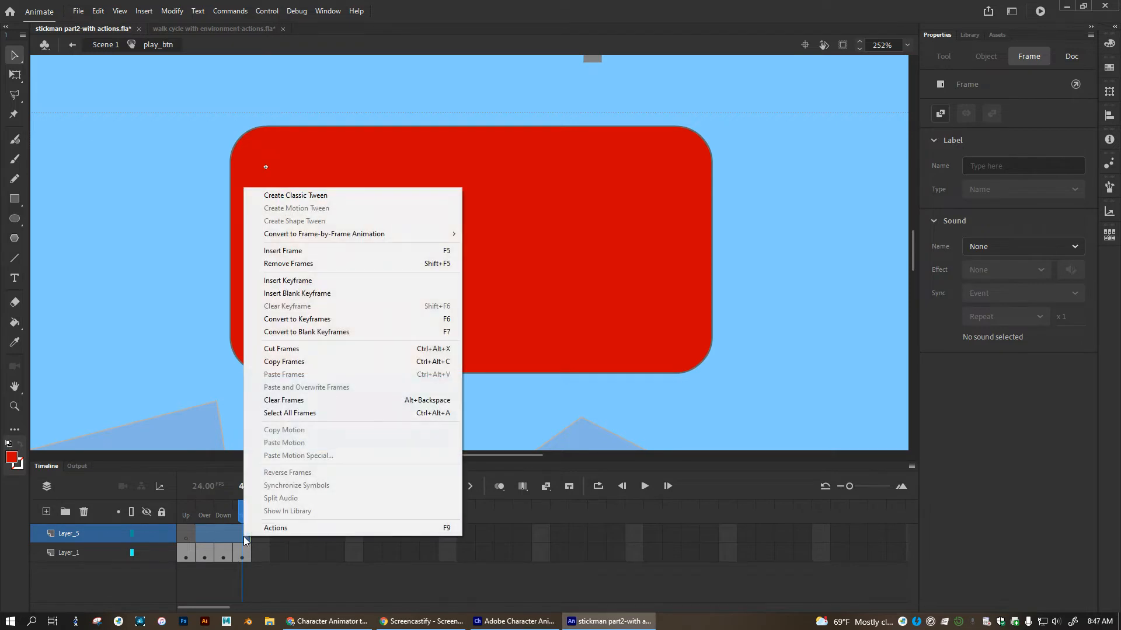
left_click(278, 263)
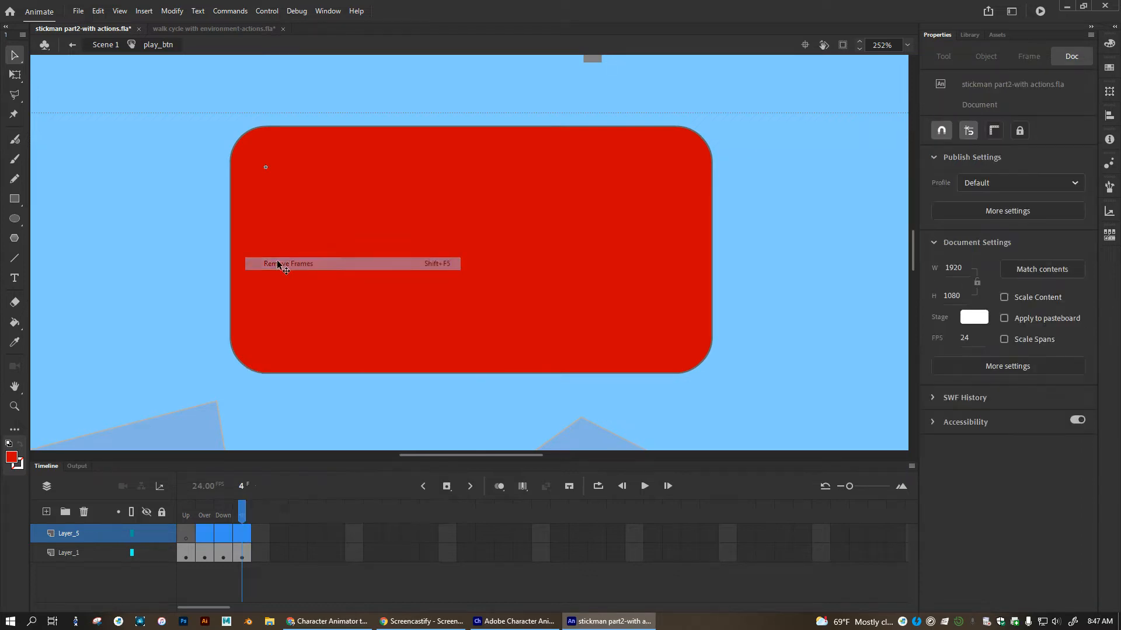
left_click(186, 534)
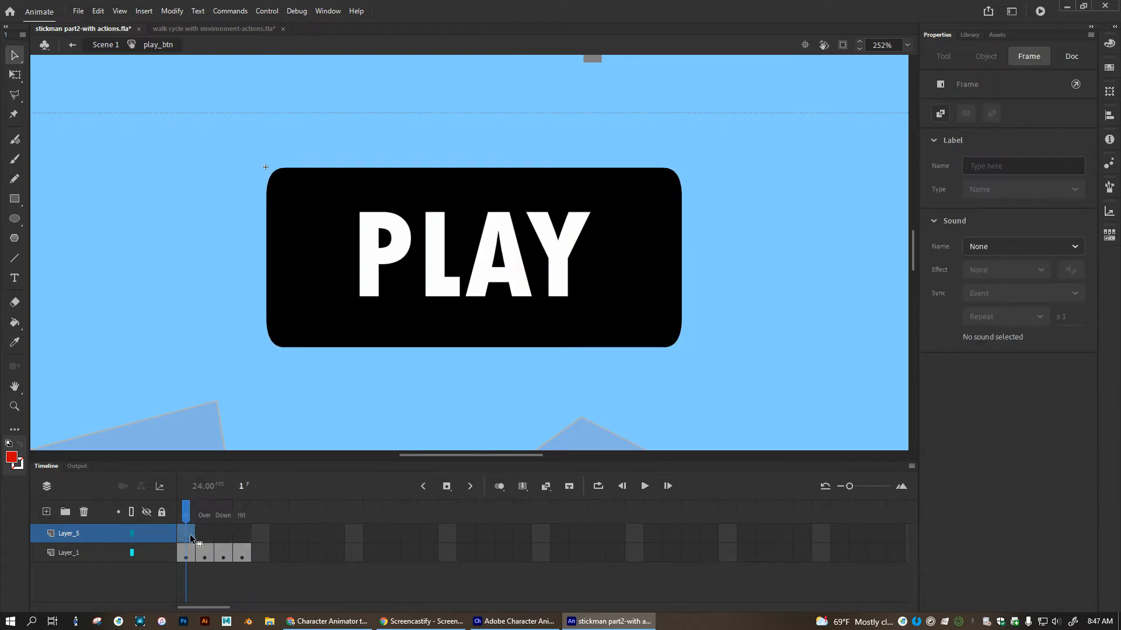
Ungroup the button artwork in the Up frame to separate the PLAY text from the black background shape.
left_click(270, 278)
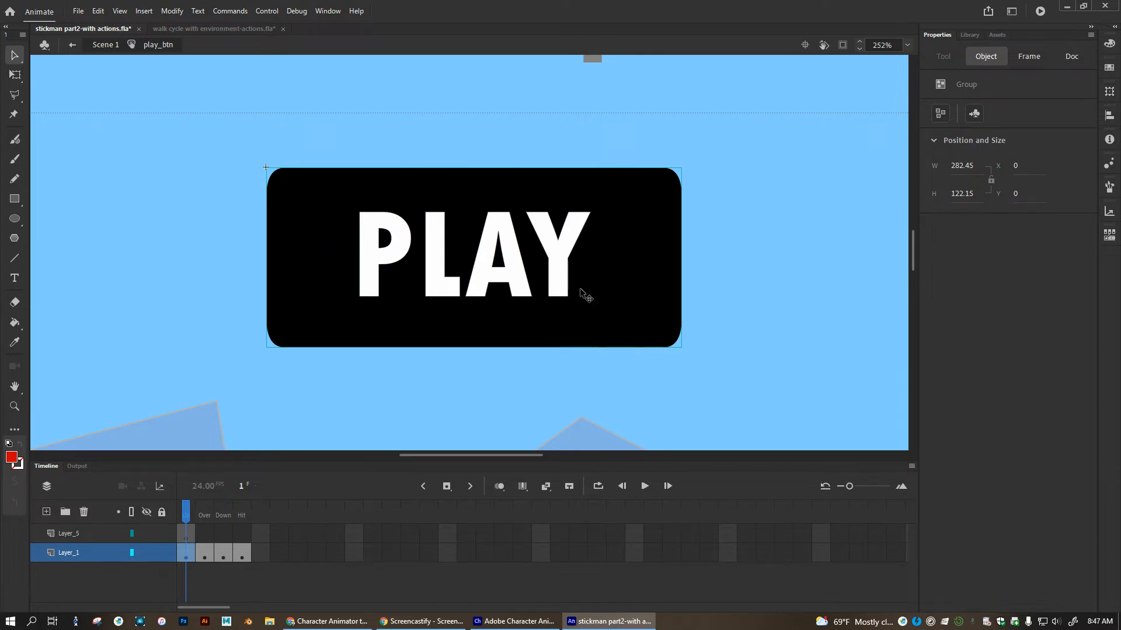
left_click(173, 11)
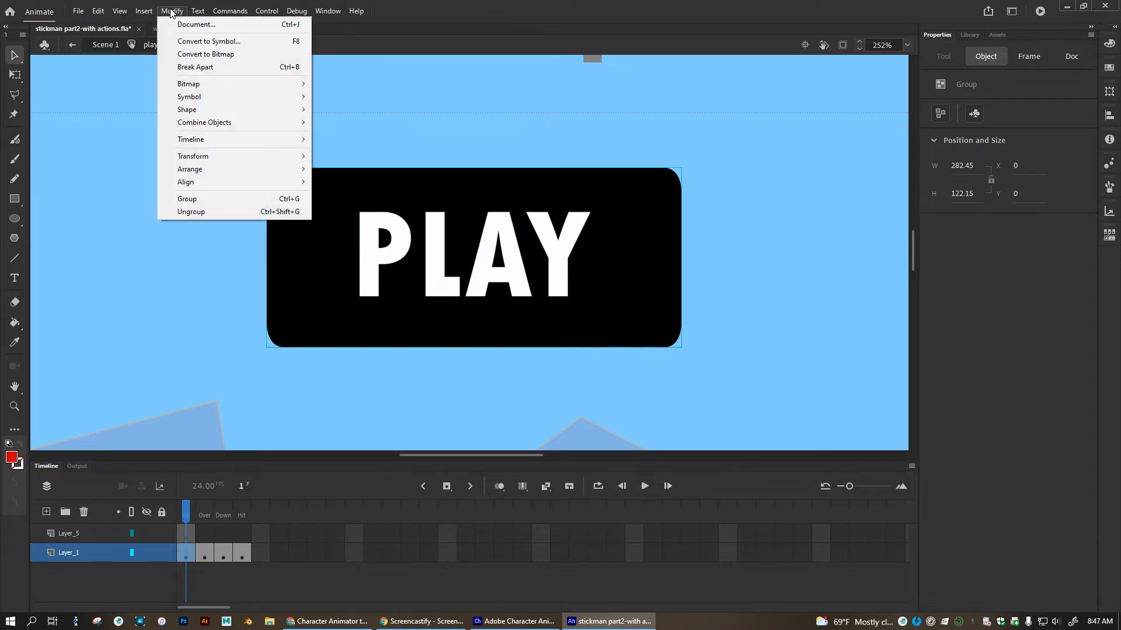
left_click(207, 213)
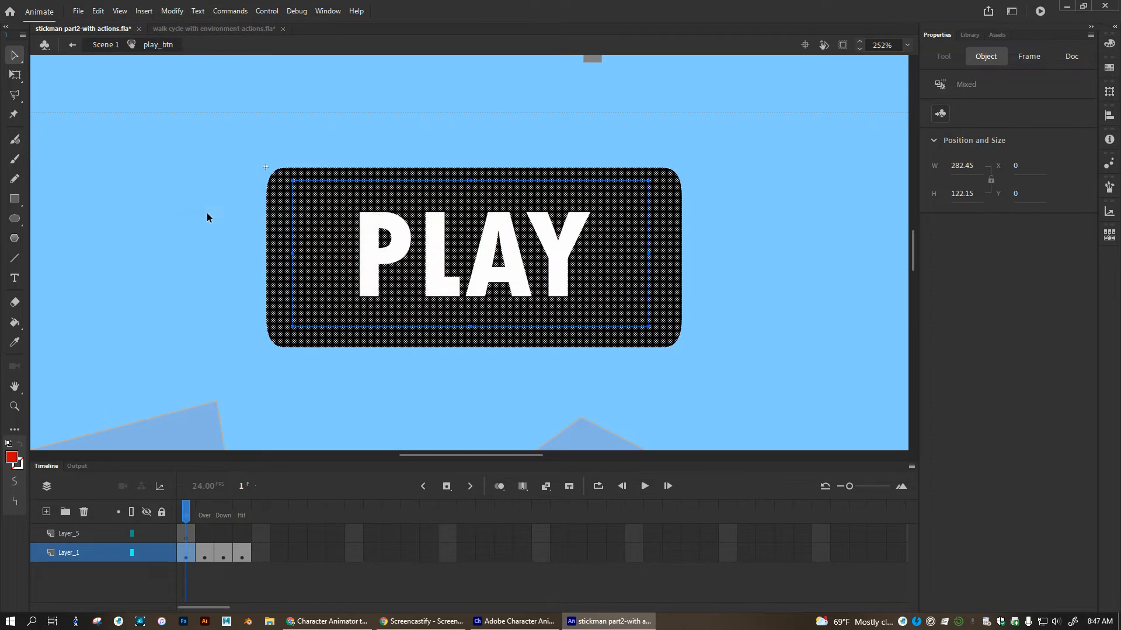
left_click(258, 258)
left_click(282, 239)
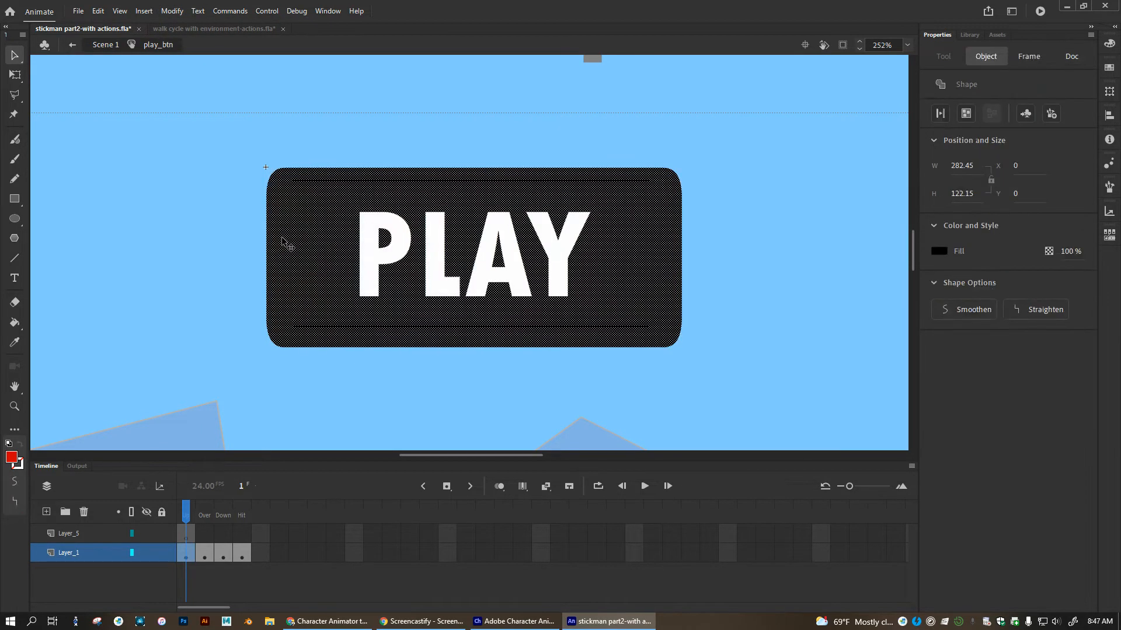
Make the PLAY text a group of its own.
left_click(380, 258)
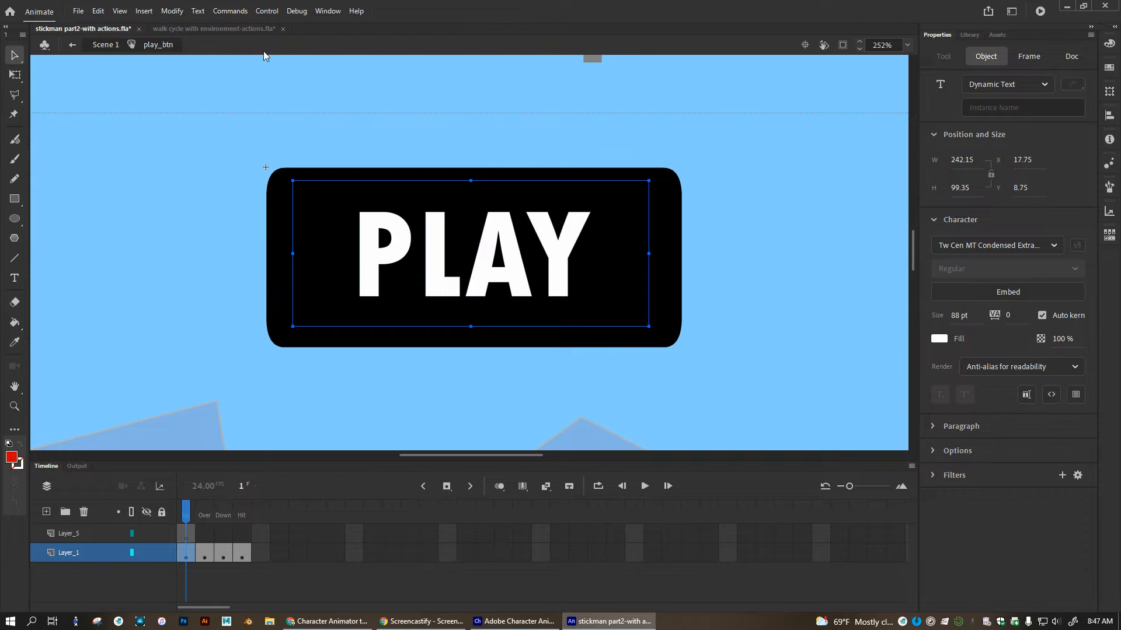
left_click(172, 10)
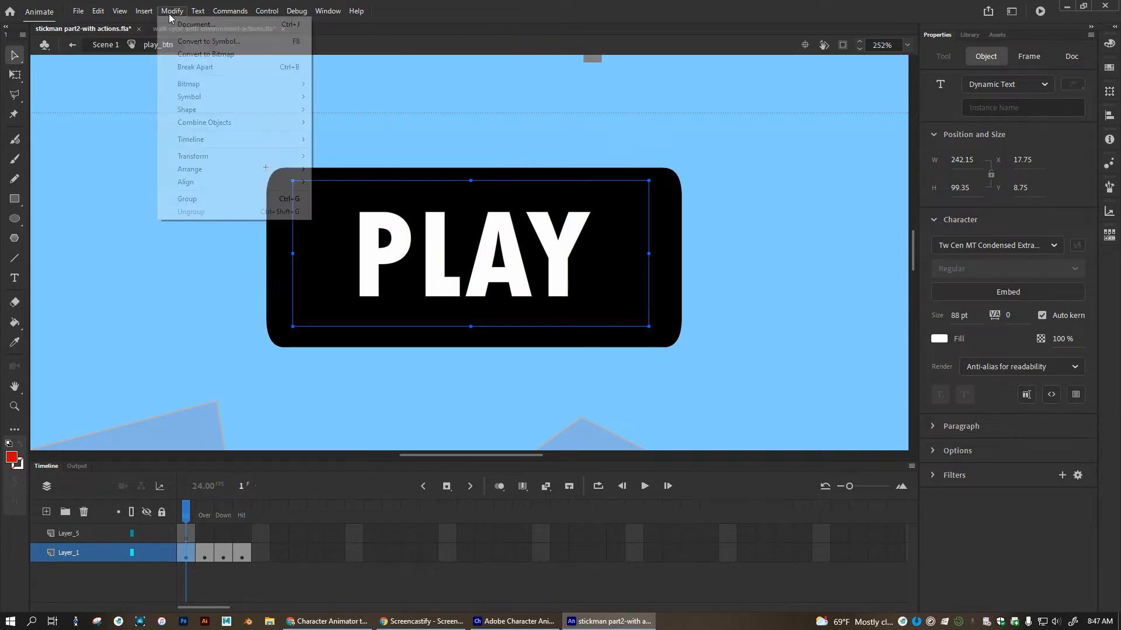
left_click(202, 200)
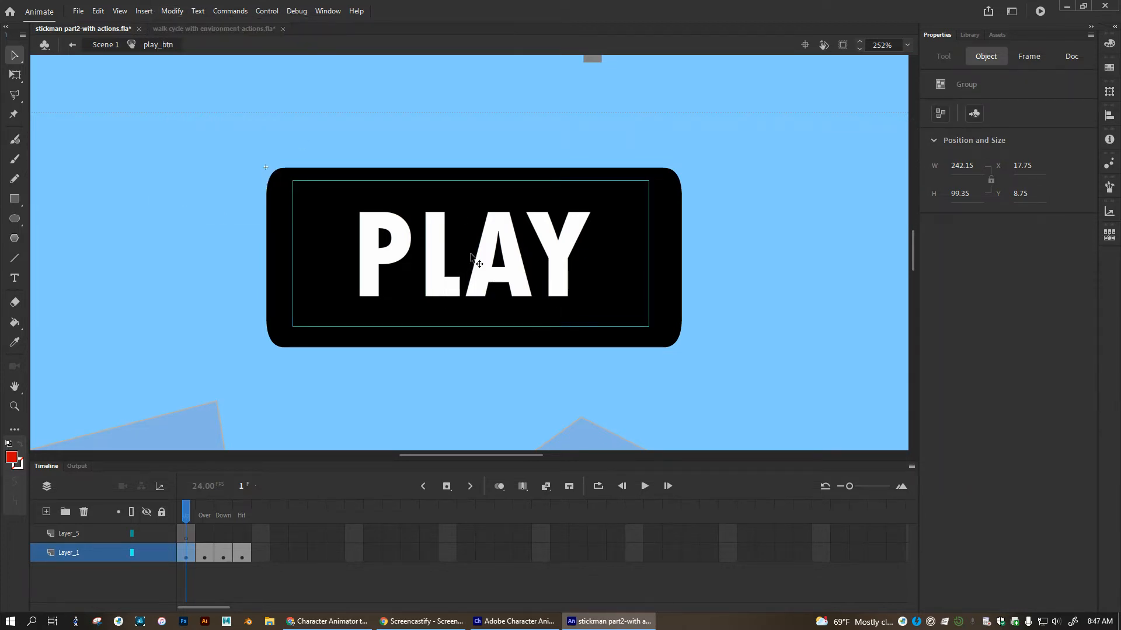
Convert the black background shape to a Movie Clip symbol named pulse.
left_click(285, 228)
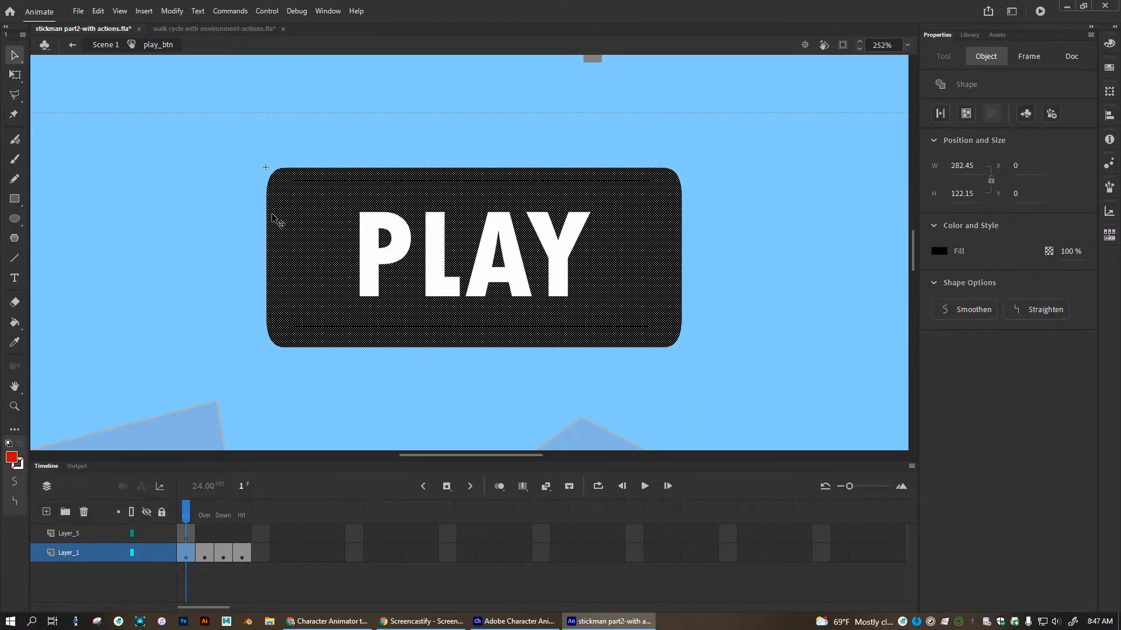
right_click(273, 217)
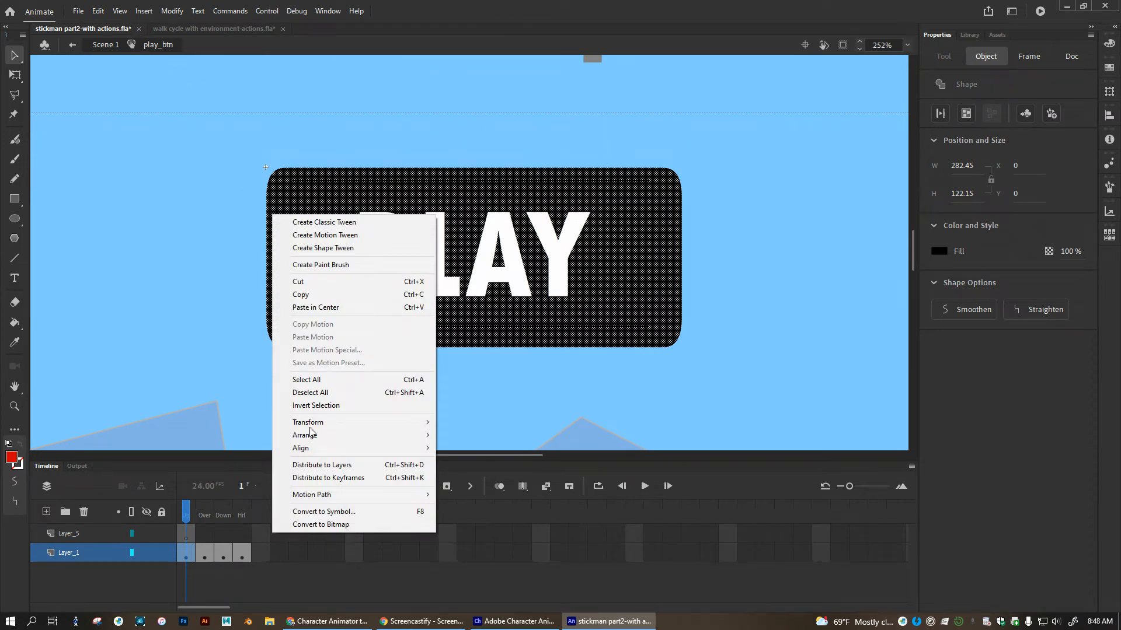
left_click(332, 512)
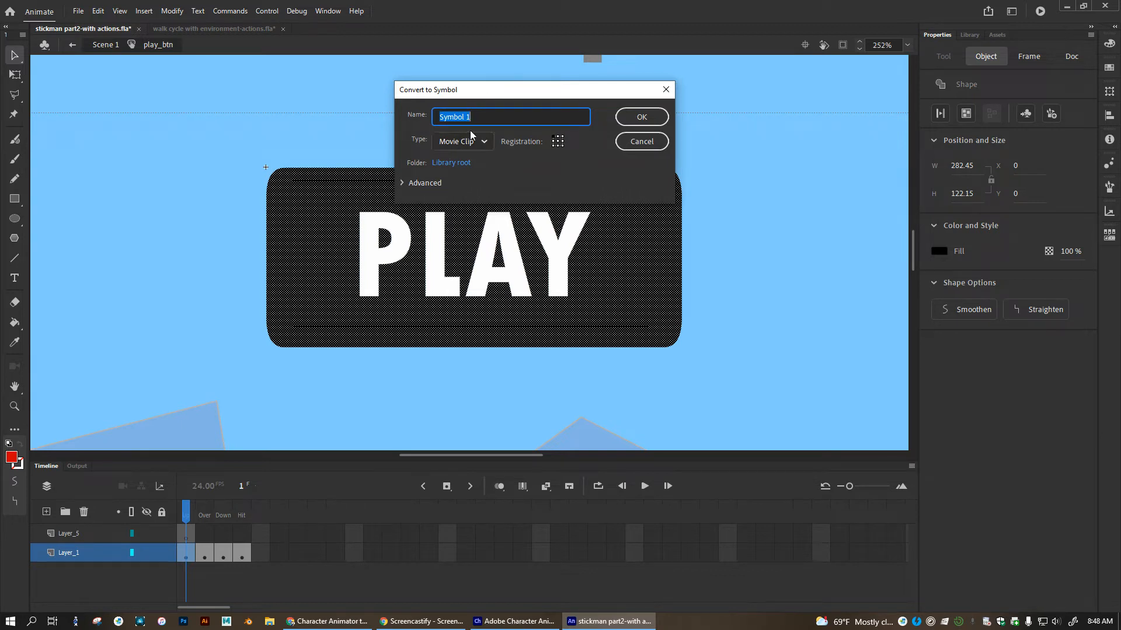
type("pulse")
left_click(630, 119)
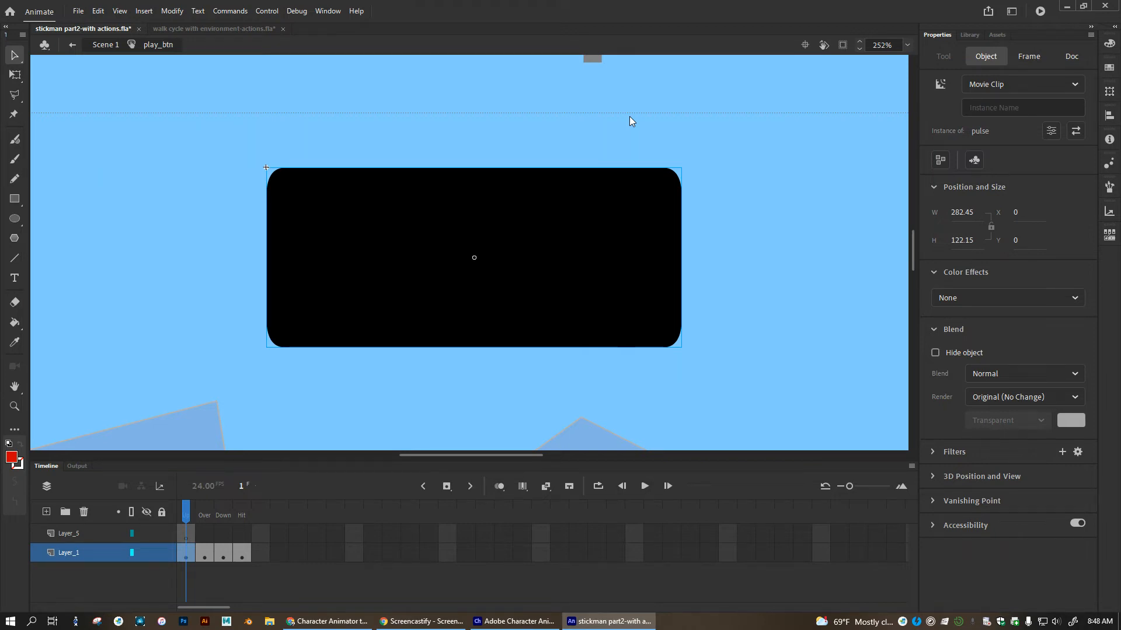
Send the pulse movie clip to the back, behind the PLAY text.
right_click(277, 185)
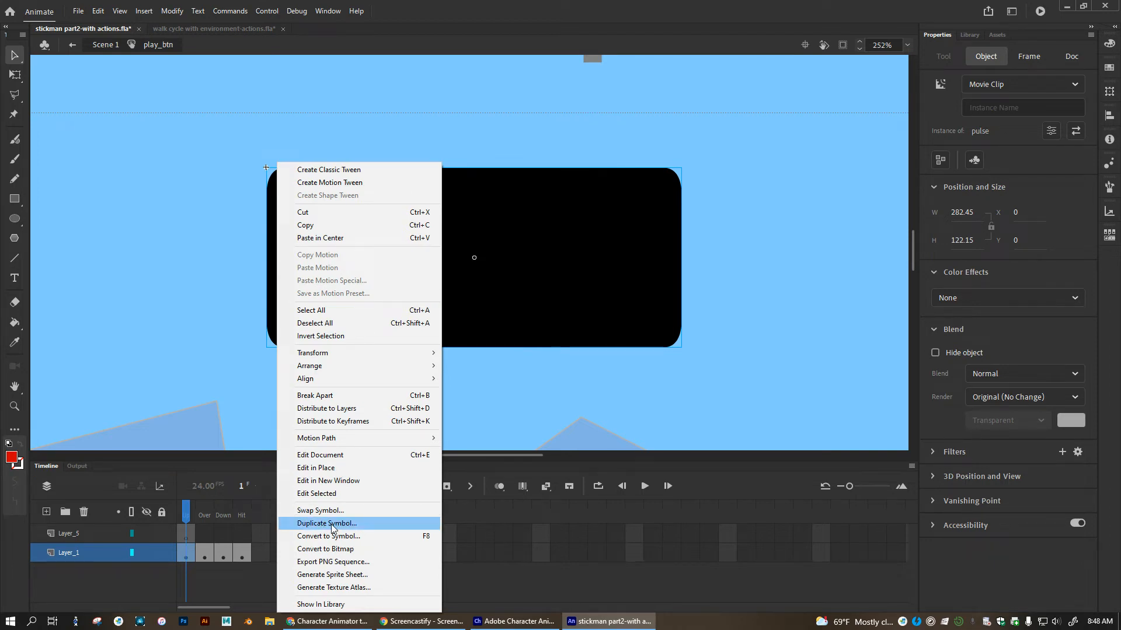
mouse_move(357, 372)
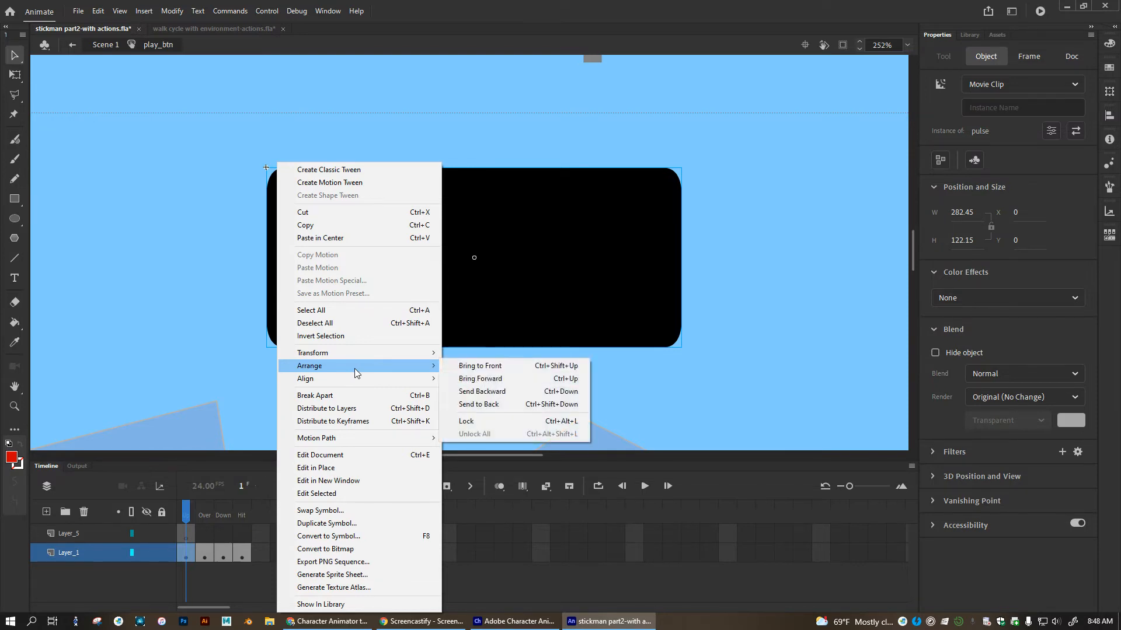
left_click(486, 405)
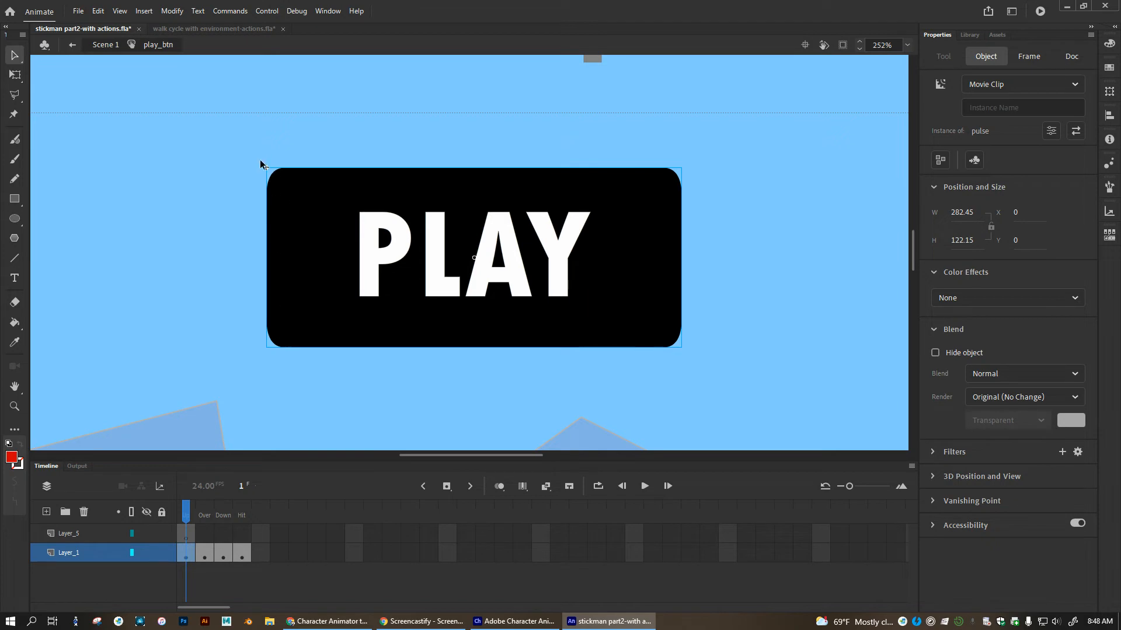
left_click(384, 267)
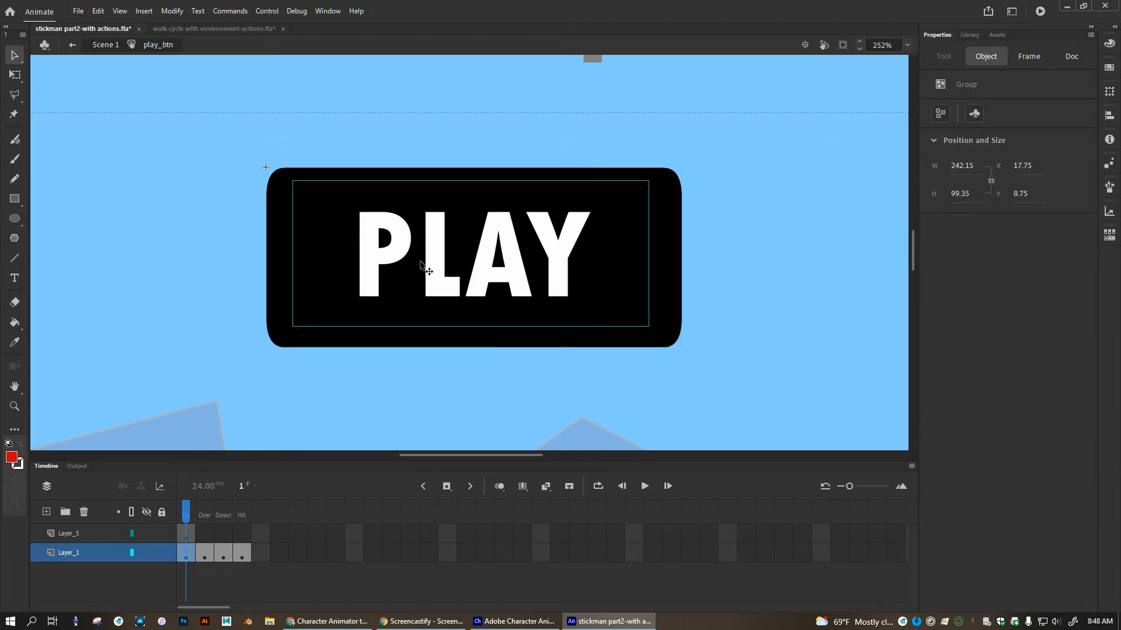
left_click(284, 204)
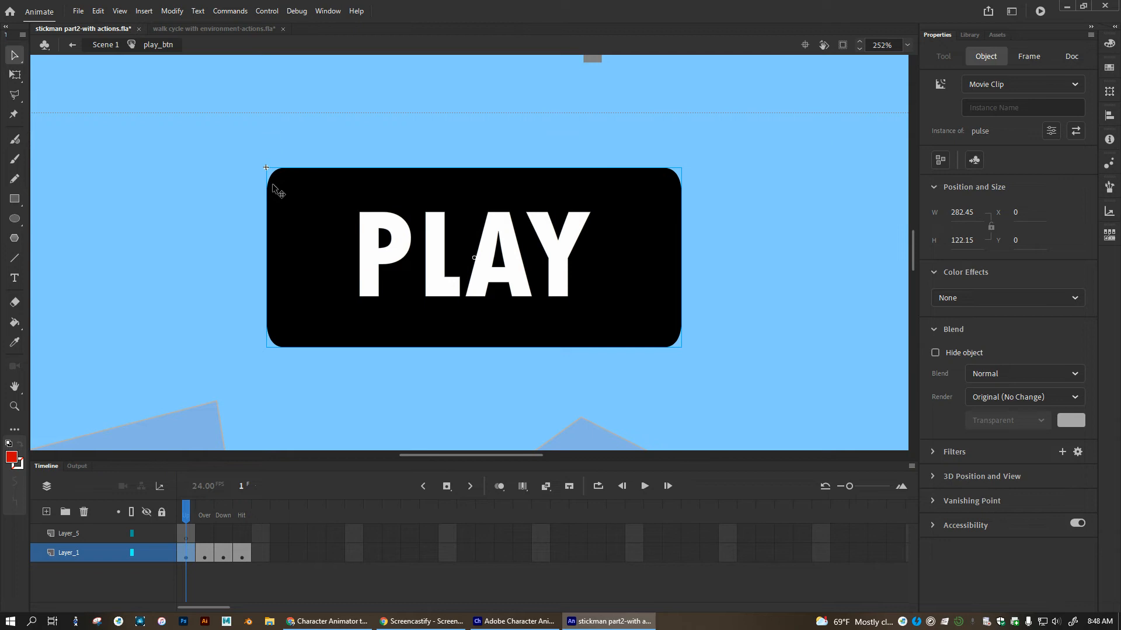
Open the pulse movie clip for editing and add a keyframe at frame 48 of Layer_1.
double_click(273, 185)
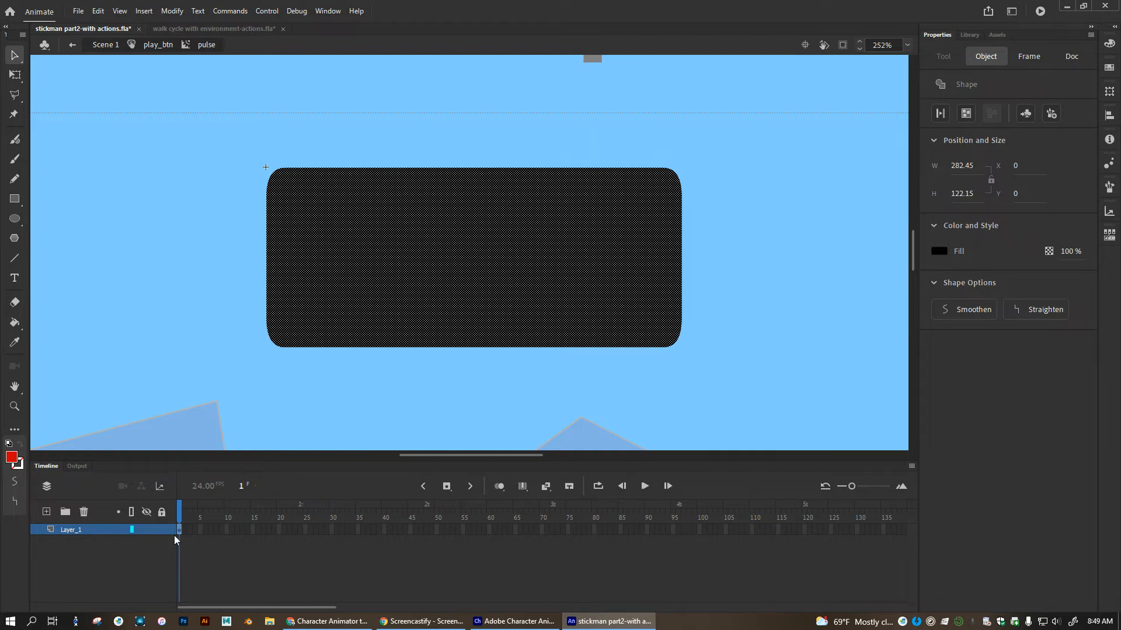
left_click(426, 530)
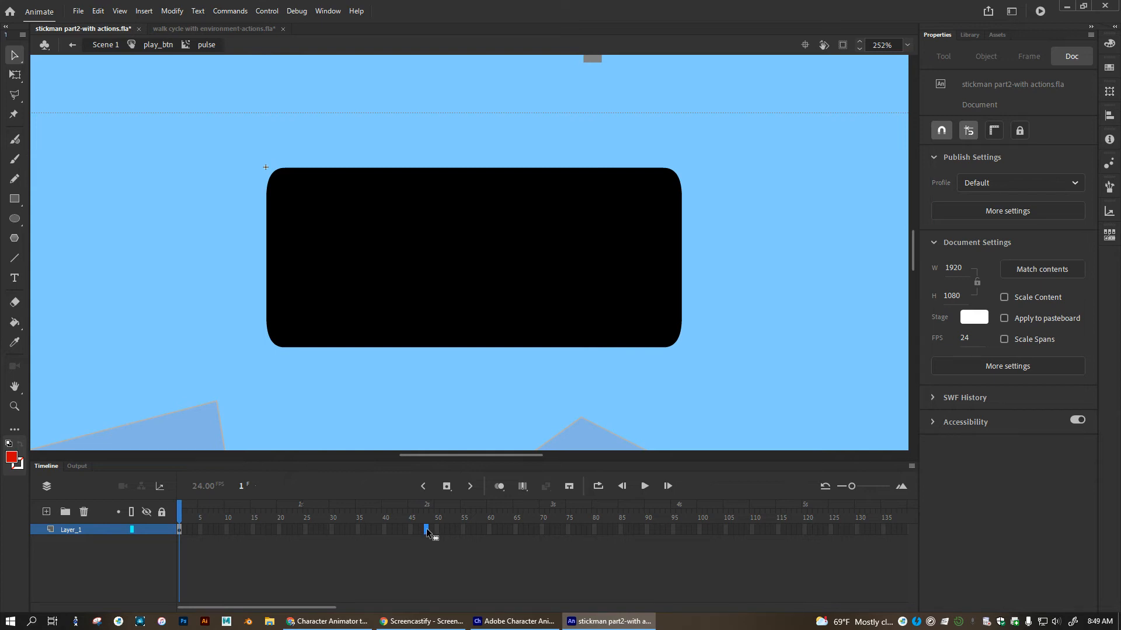
key("F5")
Add a keyframe at frame 24 of the pulse clip's Layer_1.
left_click_drag(426, 518, 300, 511)
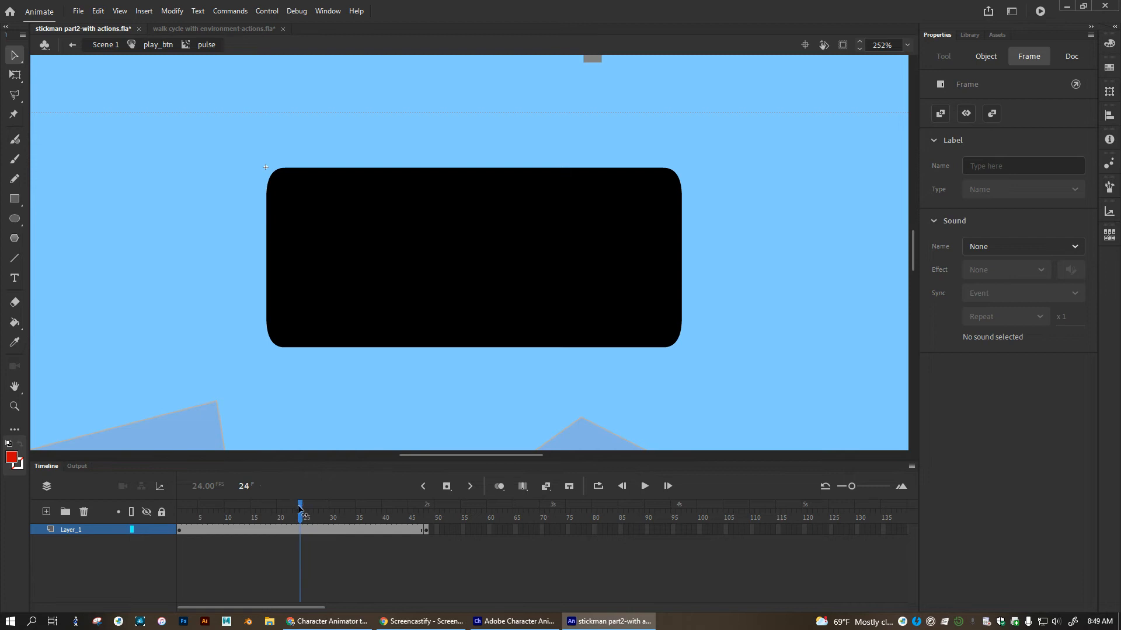
left_click(307, 529)
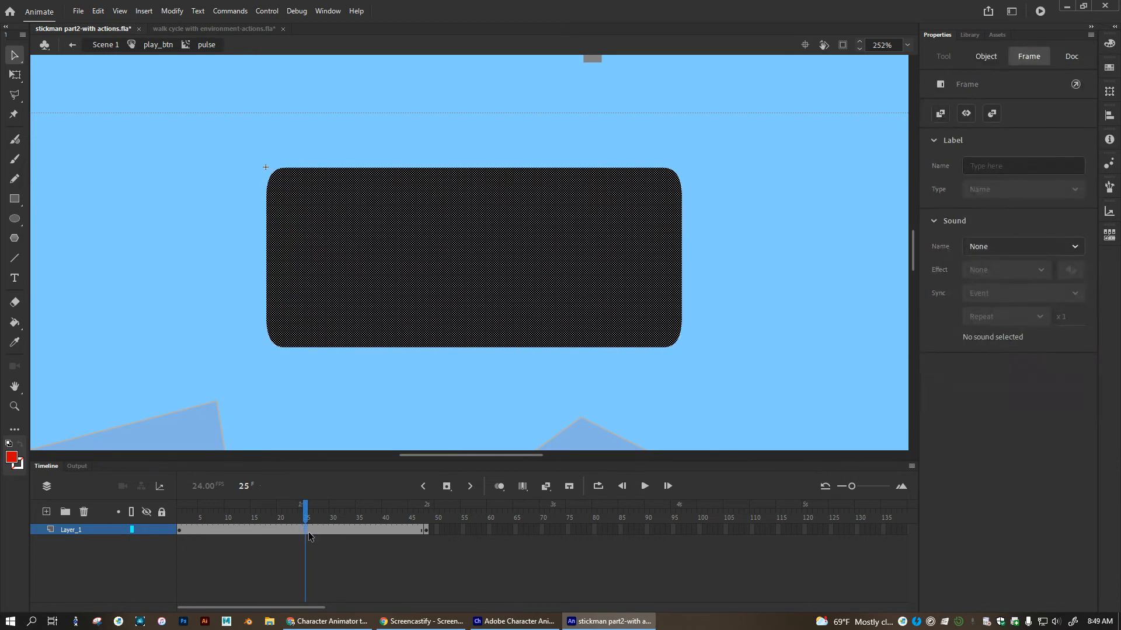
left_click(301, 517)
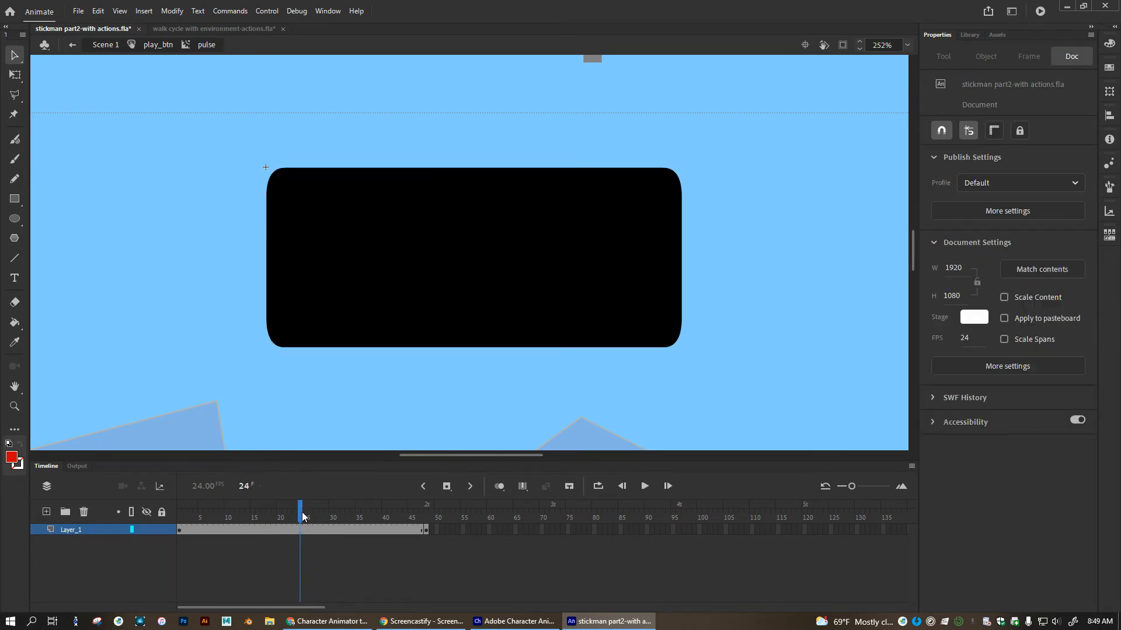
key("F6")
Change the fill of the rounded background shape at frame 24 to red #CC0000.
left_click(437, 344)
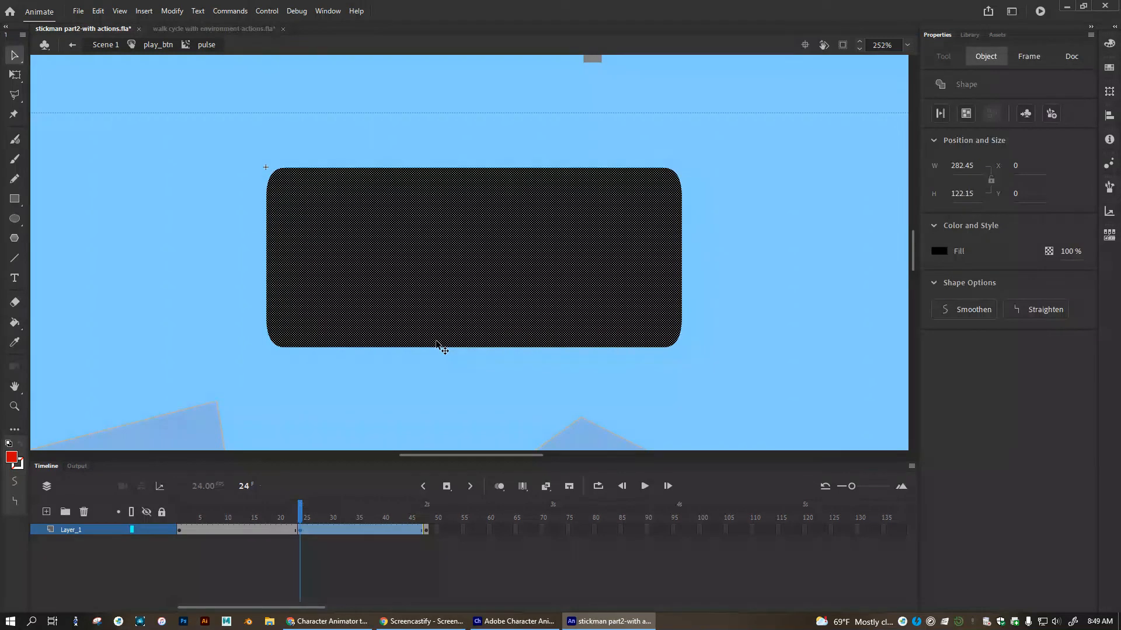
left_click(942, 252)
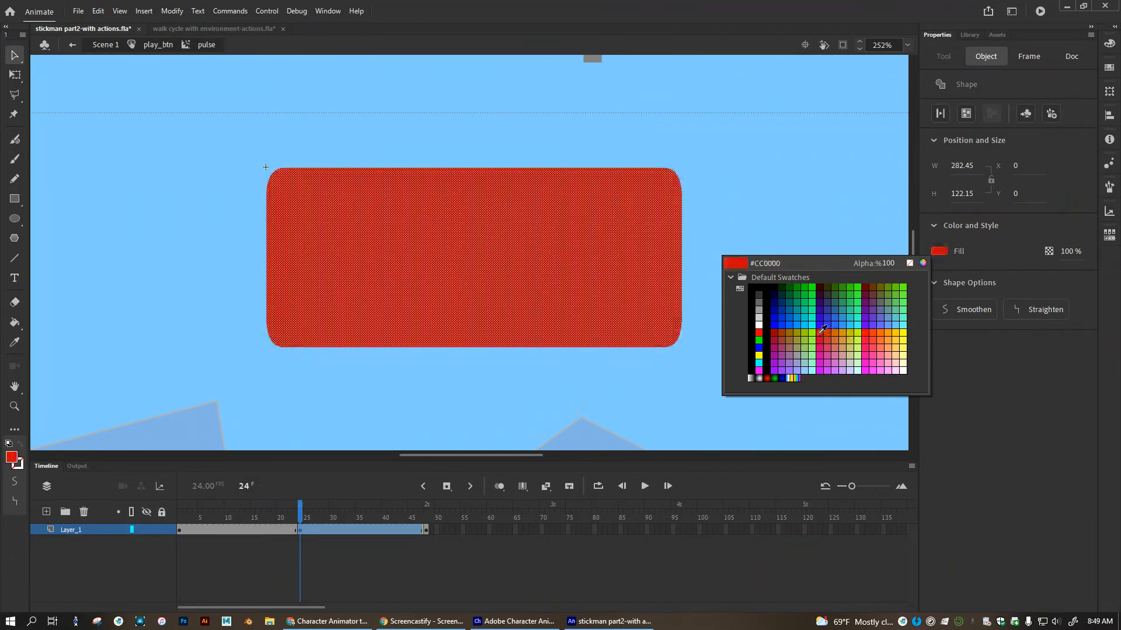
left_click(820, 333)
Create shape tweens between frames 1 and 24 and between frames 24 and 48, and scrub through the color change.
left_click_drag(301, 502, 284, 517)
left_click(226, 538)
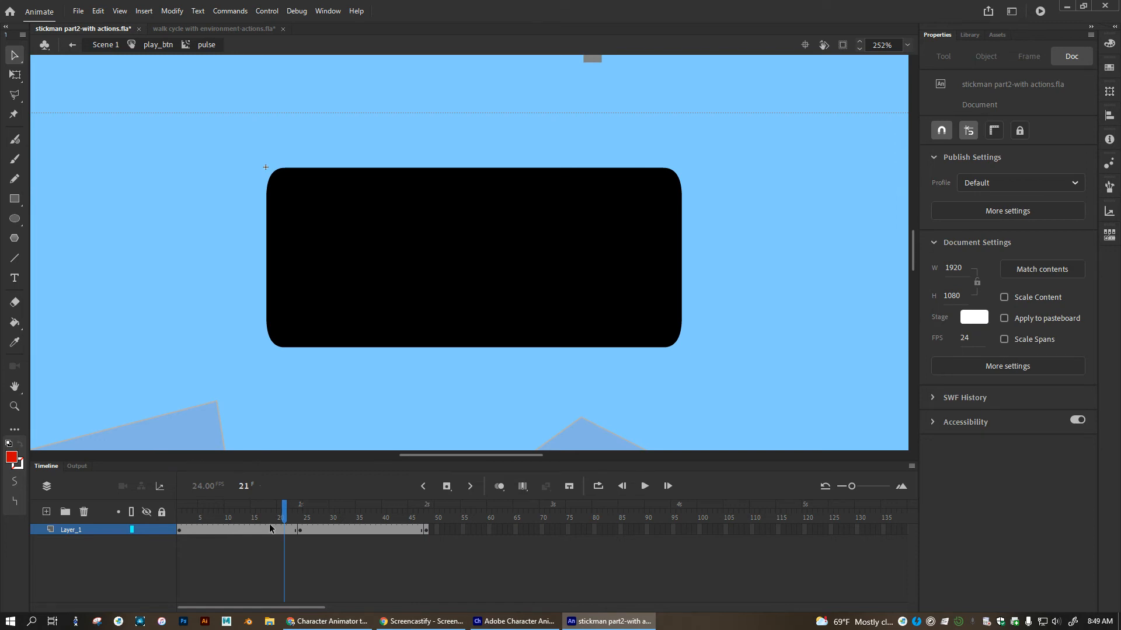
right_click(248, 532)
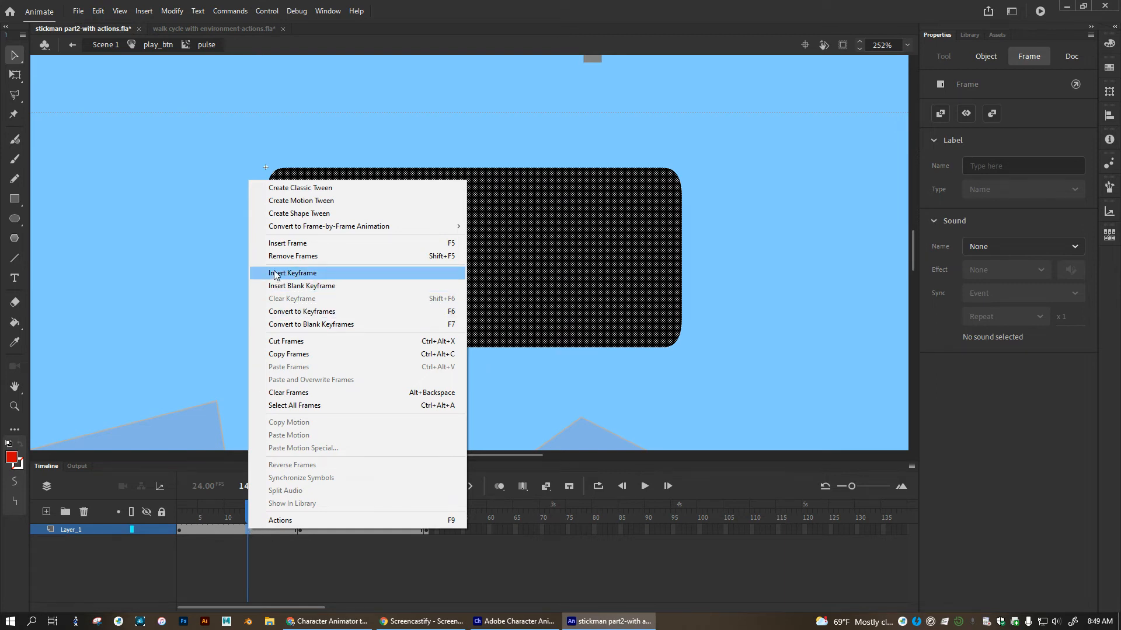
left_click(289, 214)
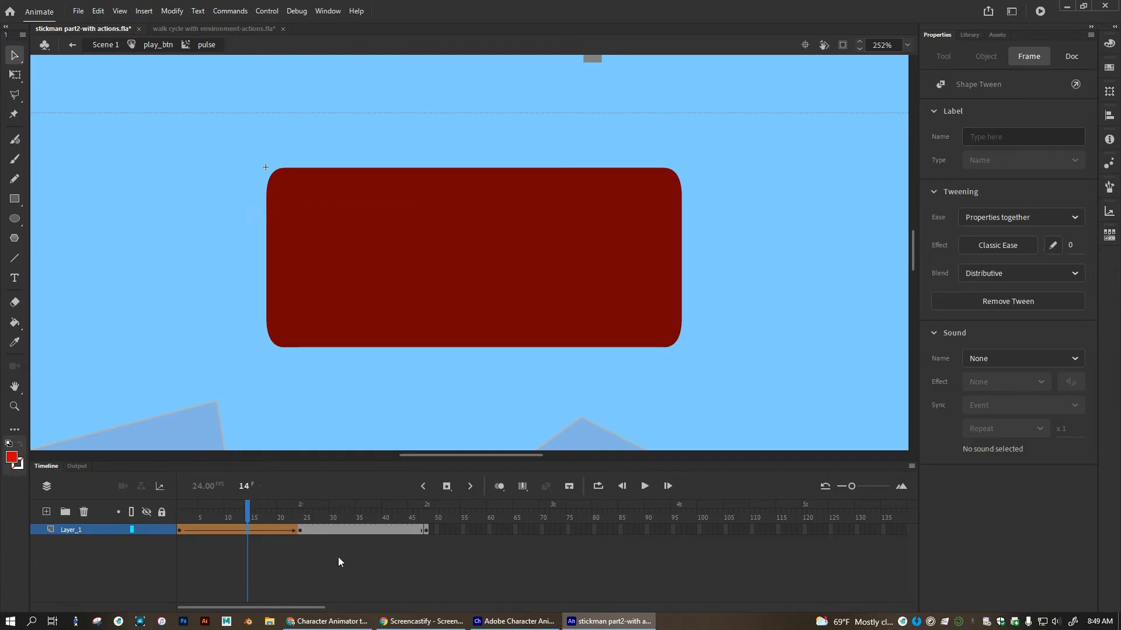
right_click(361, 528)
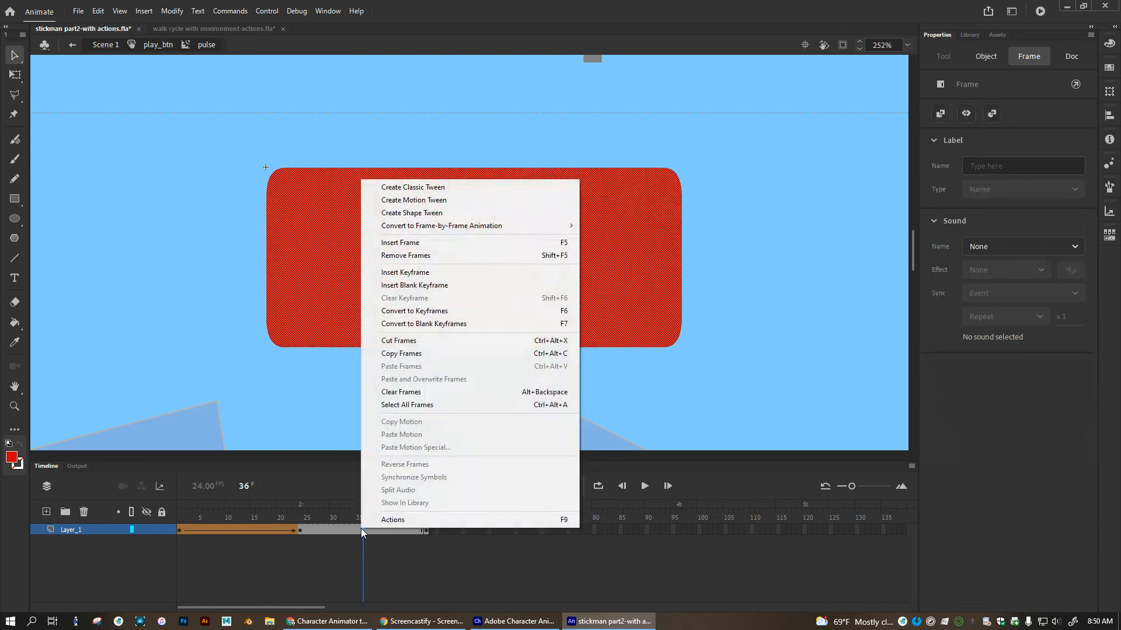
left_click(412, 212)
left_click(325, 506)
left_click_drag(320, 509, 269, 522)
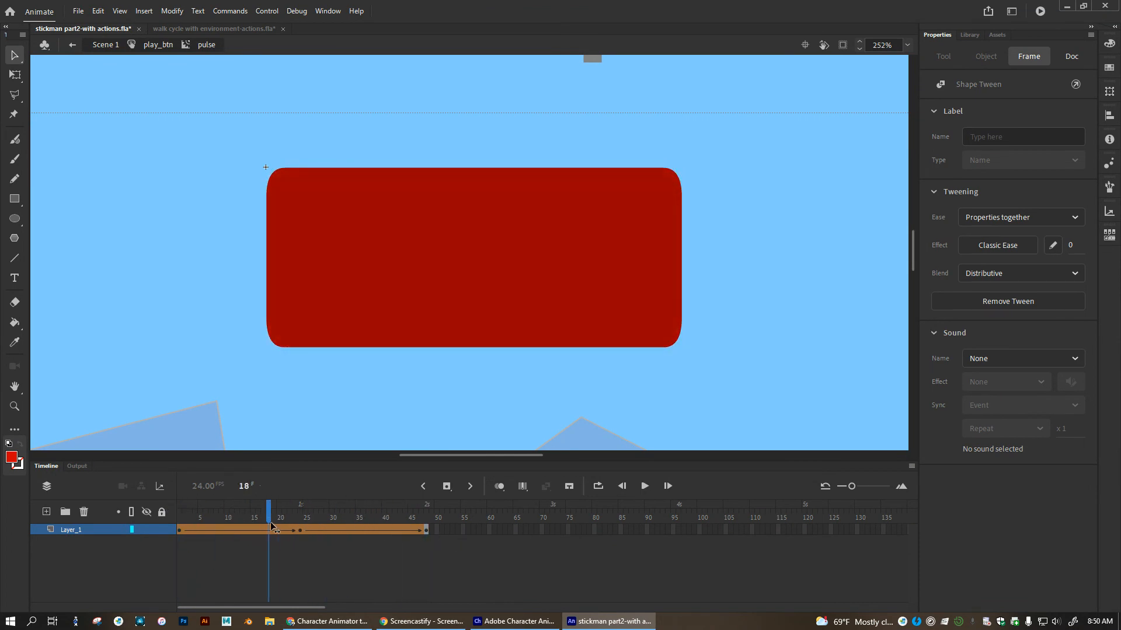
Review the blend, ease and ease effect options of the first shape tween without changing them.
left_click(225, 529)
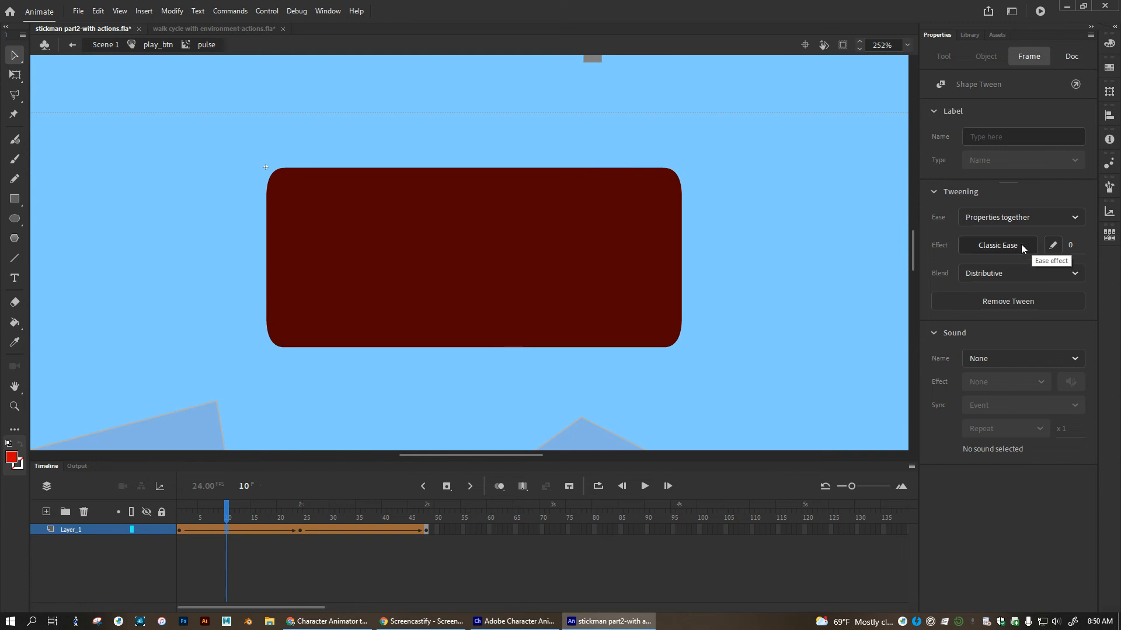
left_click(988, 277)
left_click(987, 277)
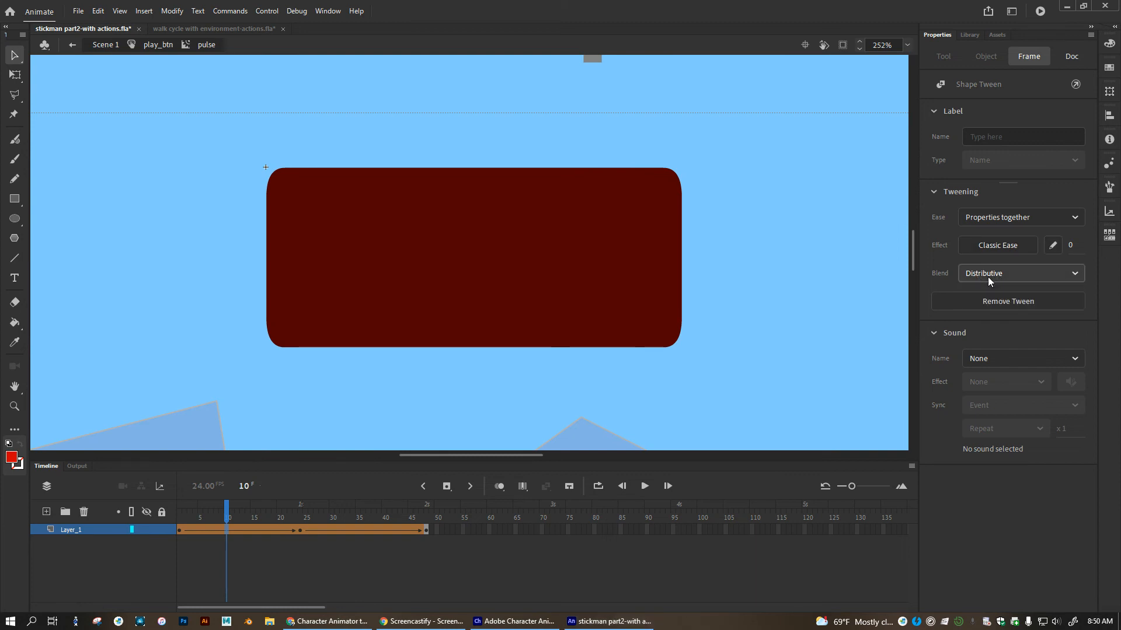
left_click(1012, 218)
left_click(1035, 213)
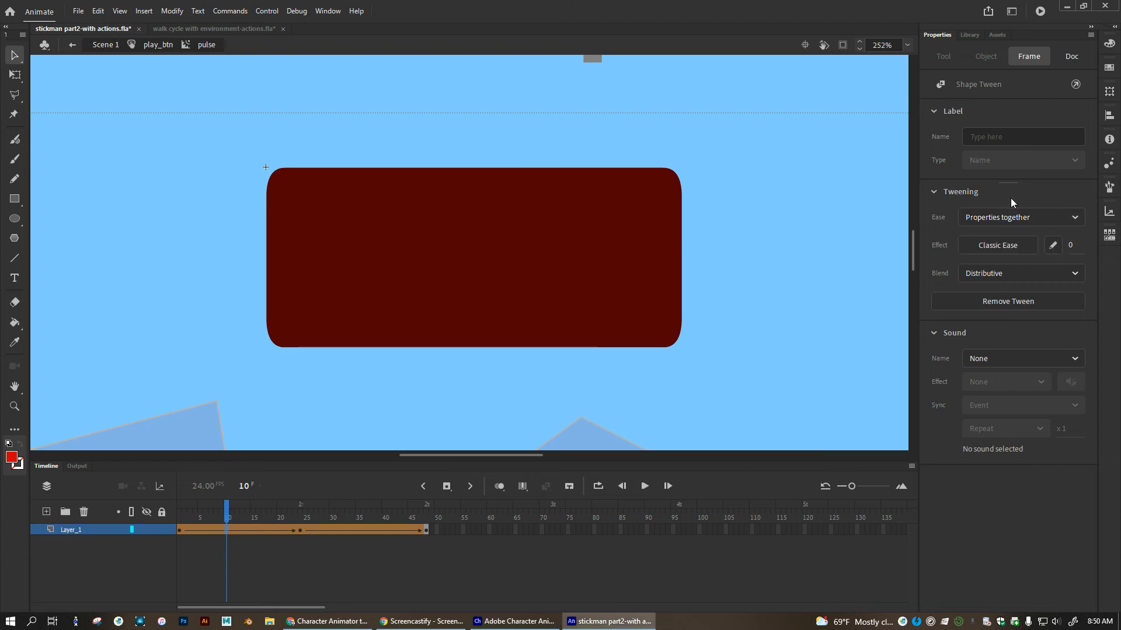
left_click(1000, 244)
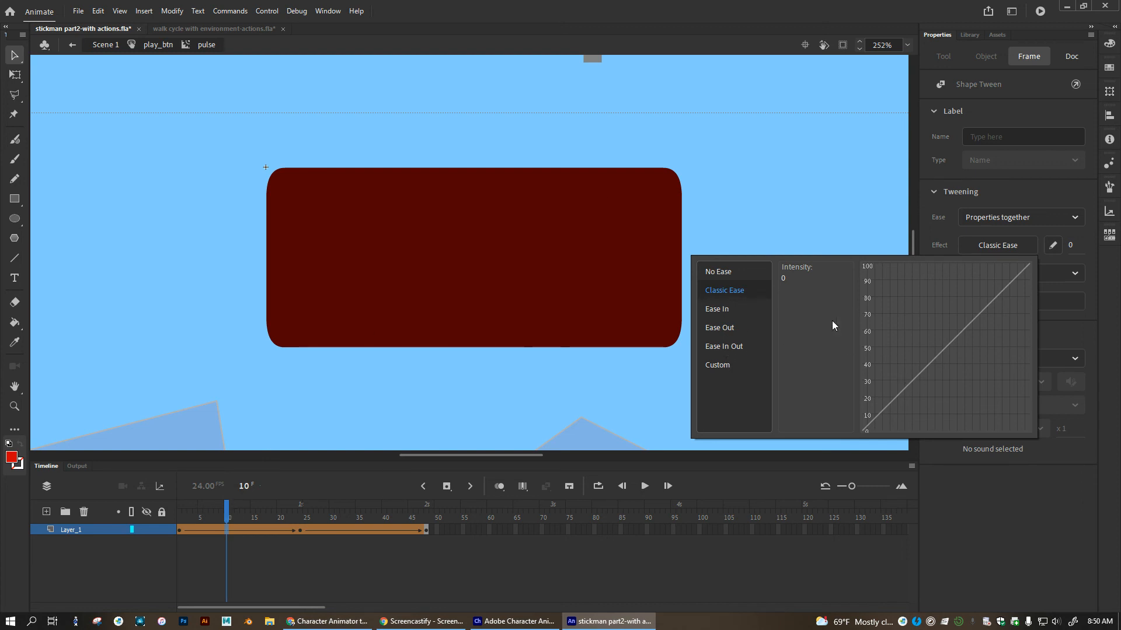
left_click(1059, 197)
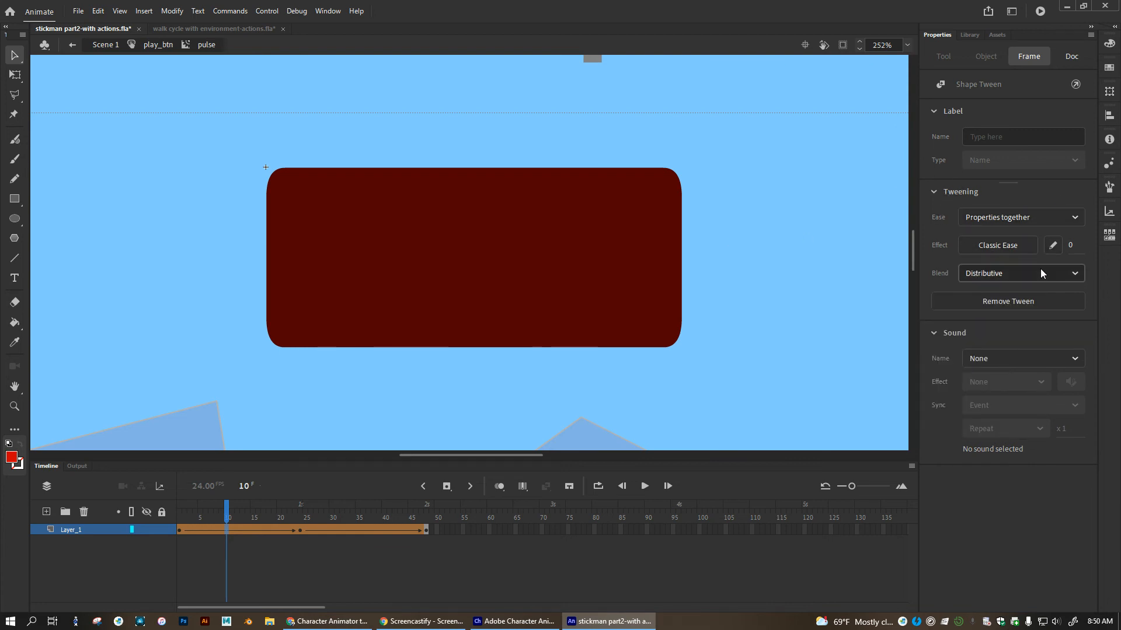
Scrub through the second half of the pulse animation and return to Scene 1.
left_click_drag(227, 513, 416, 532)
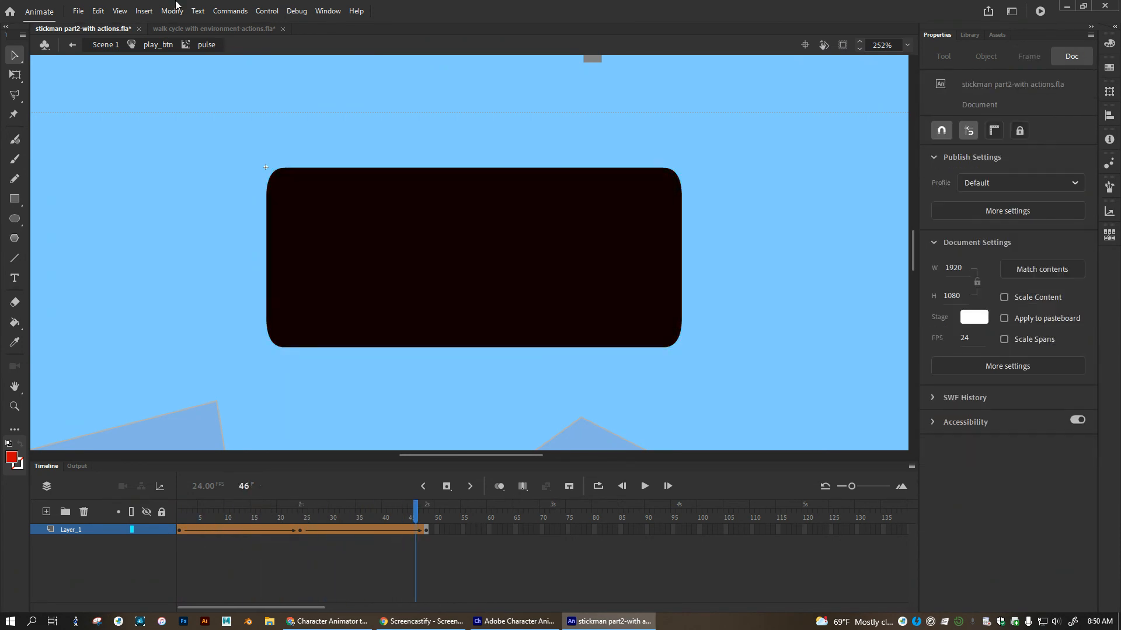
left_click(156, 45)
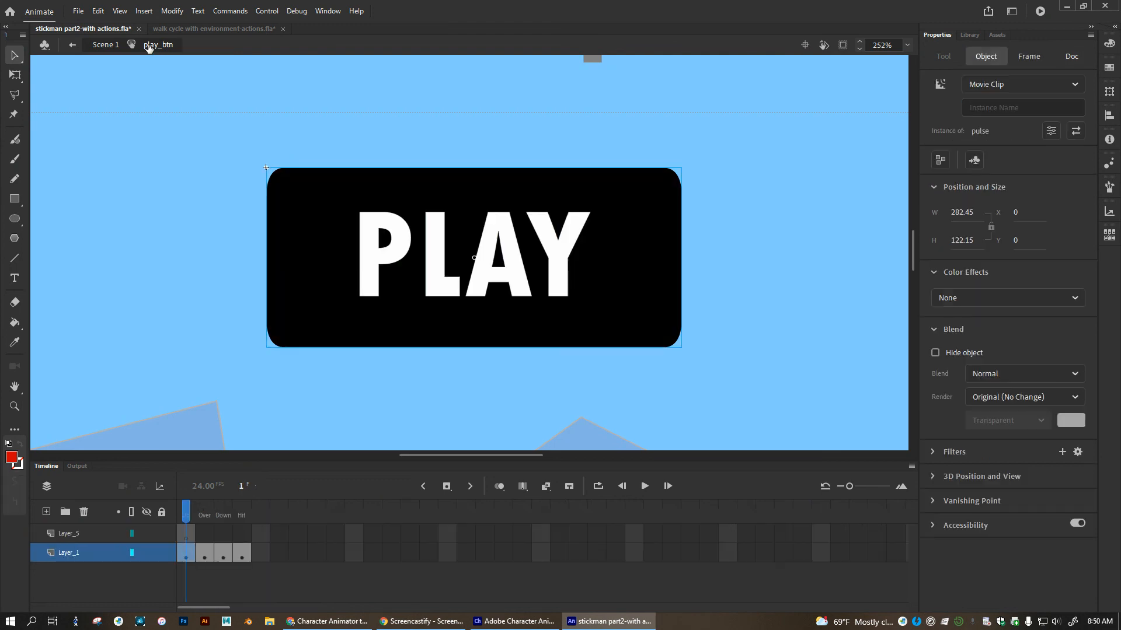
left_click(106, 46)
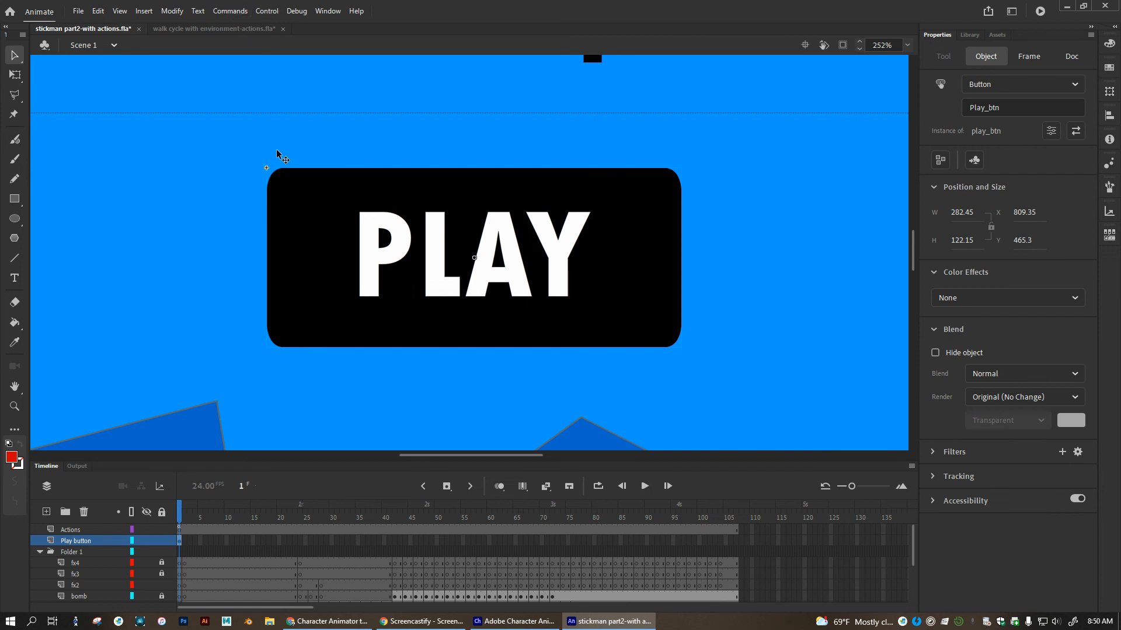
Test the movie to check the pulsing PLAY button and its interactive states, and close the preview.
key("ctrl+Return")
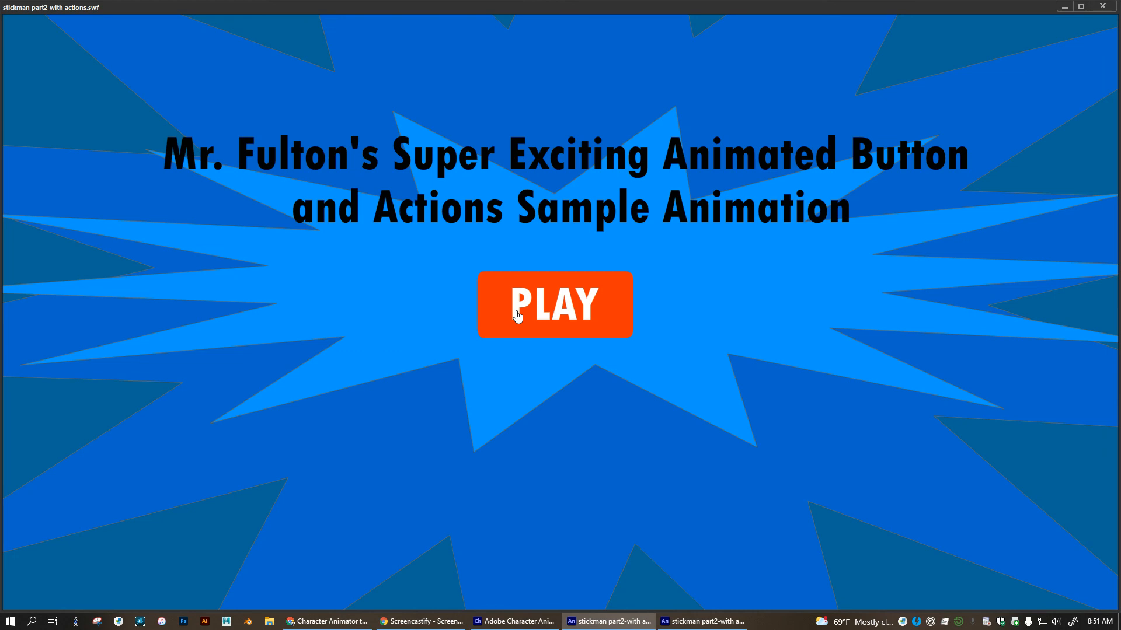
left_click(538, 313)
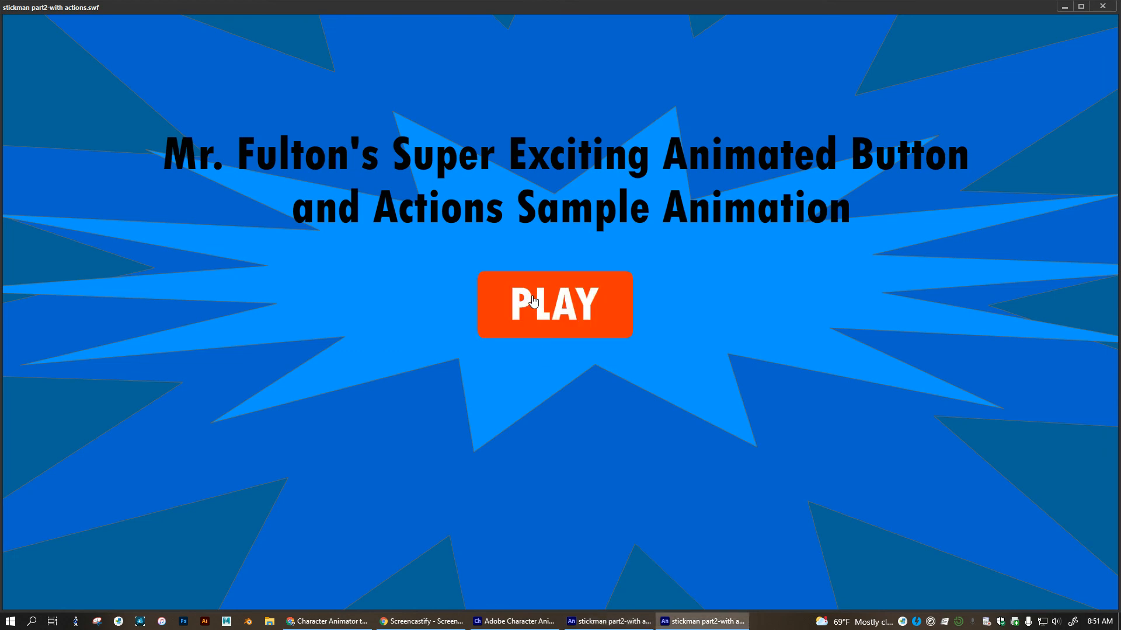
left_click(534, 301)
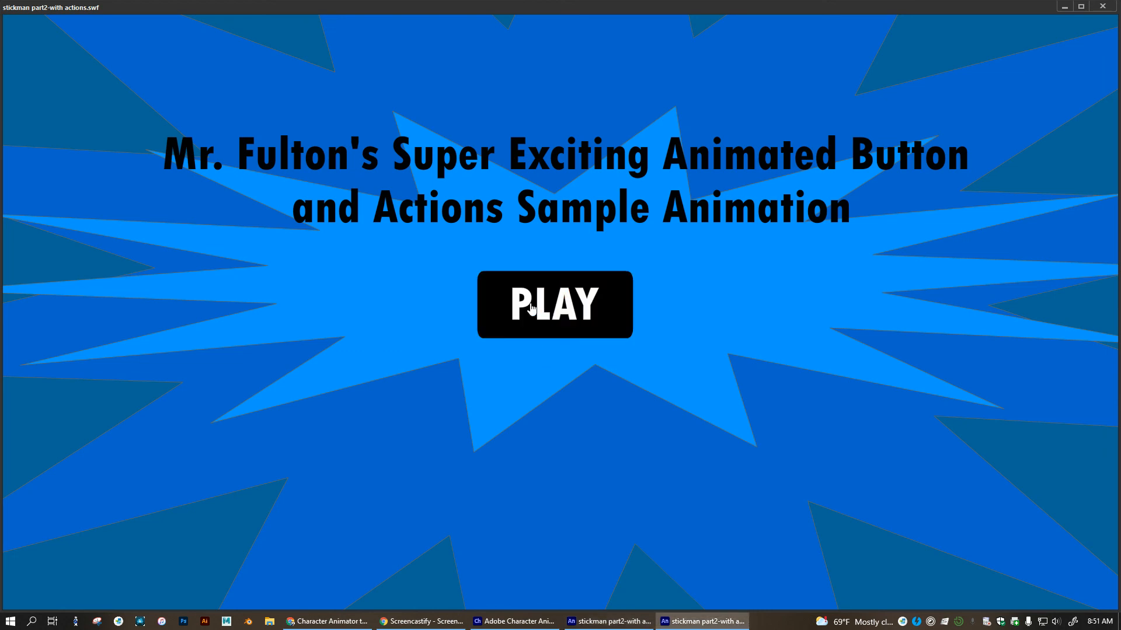
left_click(1102, 7)
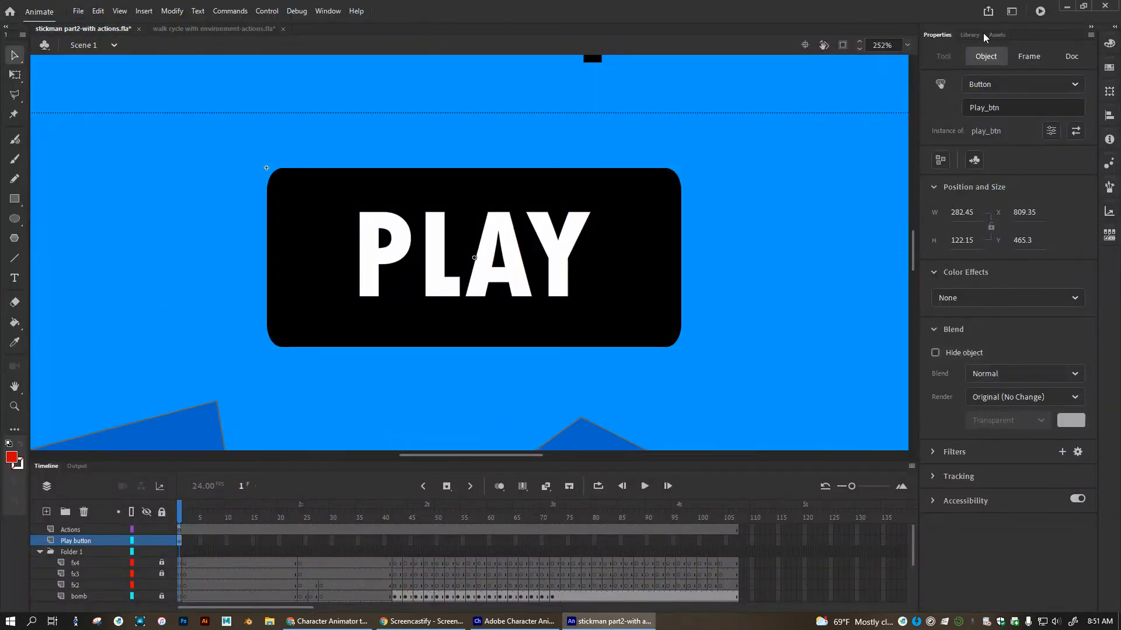